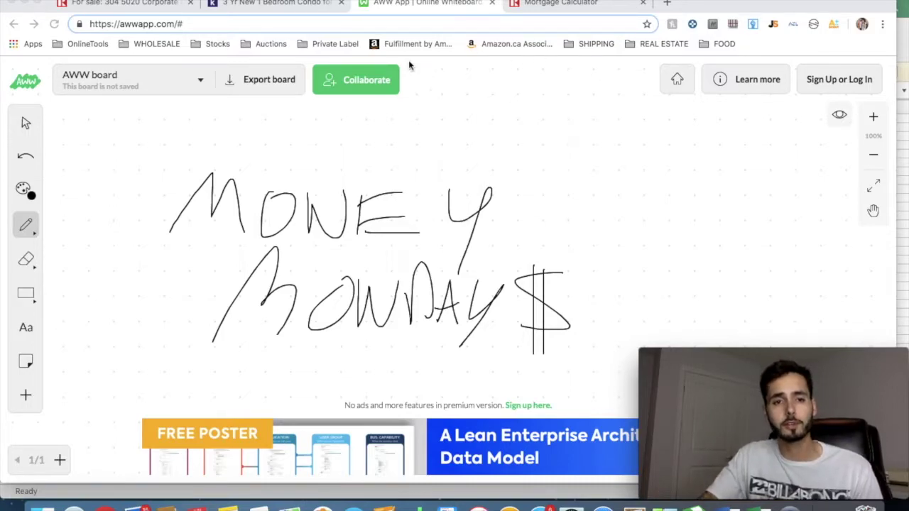
- Switch from the whiteboard to the Kijiji 1-bedroom condo rental listing at $1,650
left_click(246, 5)
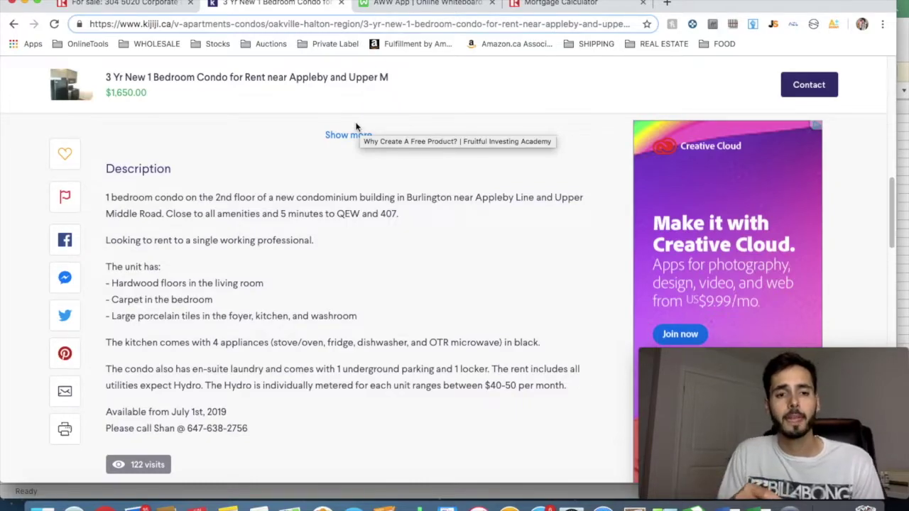
- Scroll through the Kijiji listing and highlight the en-suite laundry sentence
scroll(357, 126, "up", 10)
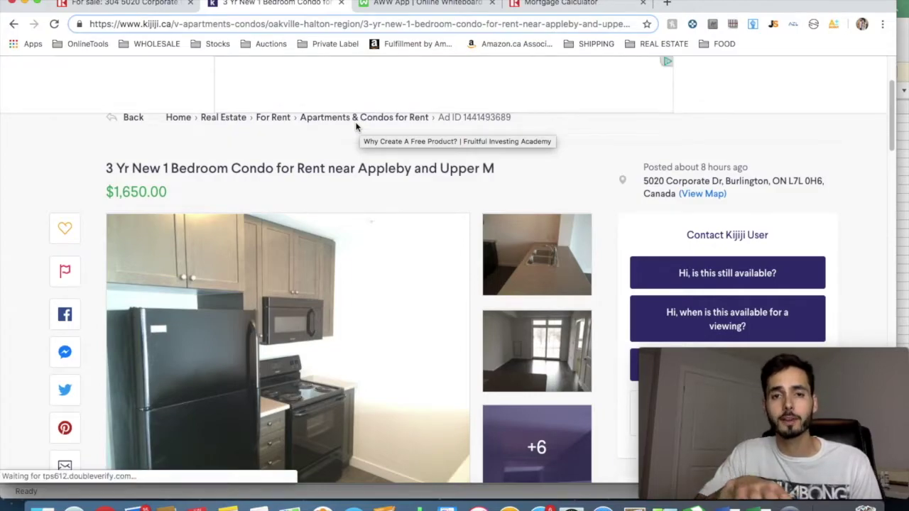
scroll(357, 126, "down", 1)
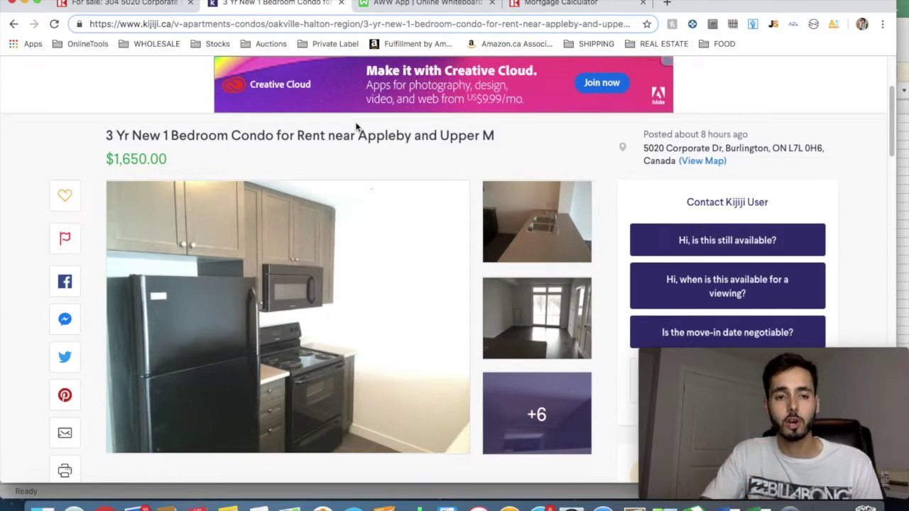
scroll(357, 126, "down", 1)
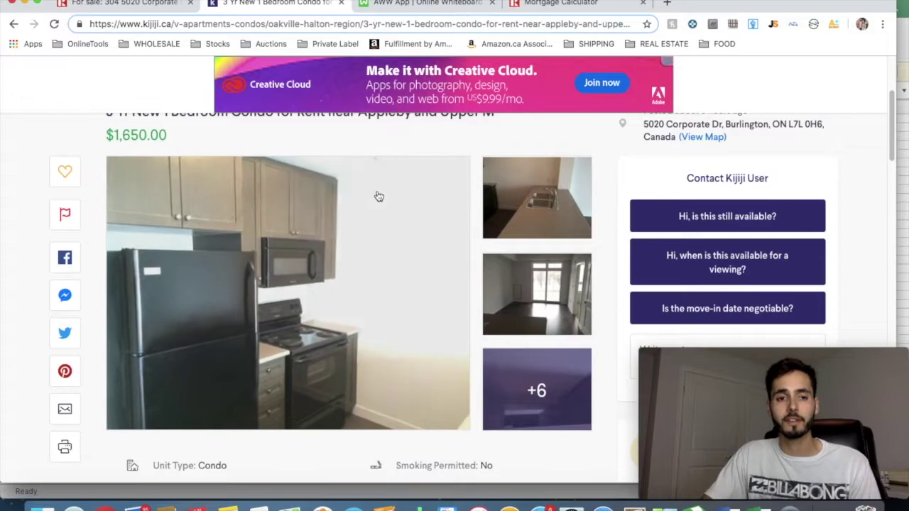
scroll(370, 228, "down", 10)
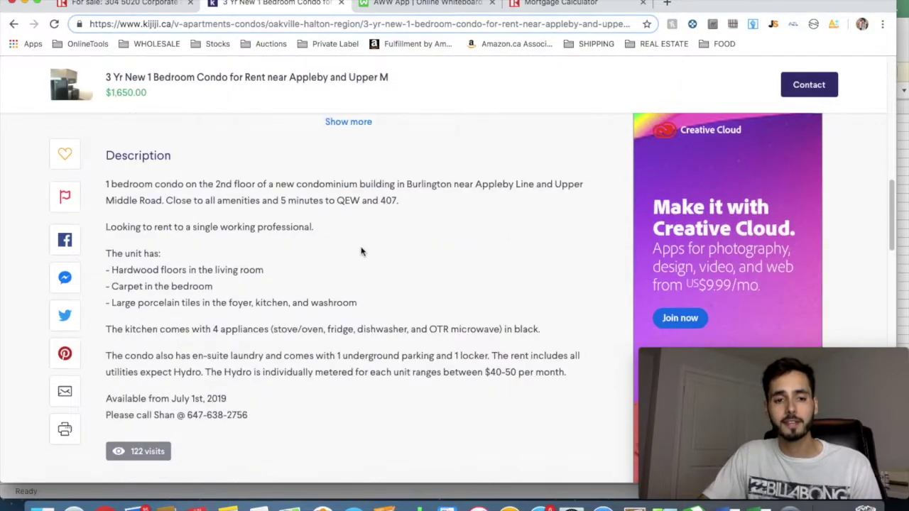
left_click_drag(217, 356, 222, 387)
- Highlight the note that hydro is extra at about $40-50 monthly, then open the Realtor.ca listing
left_click(302, 379)
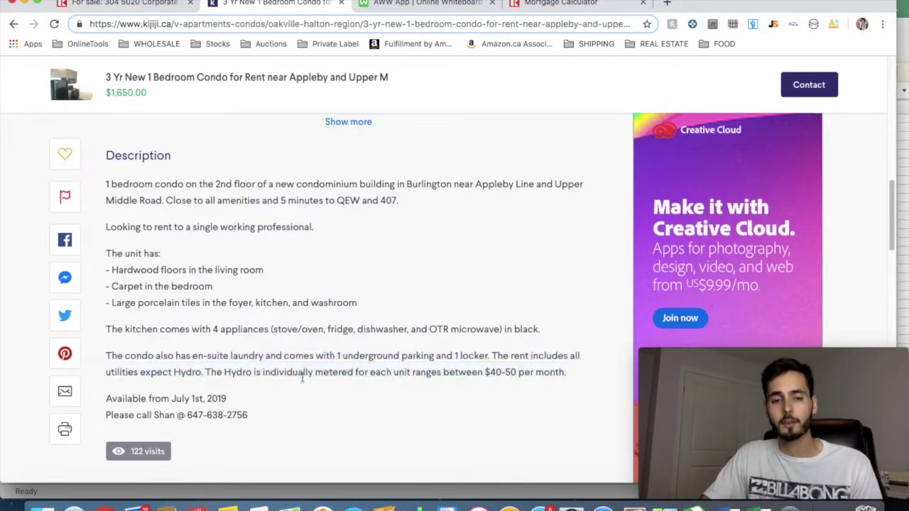
left_click_drag(370, 374, 567, 377)
left_click(567, 377)
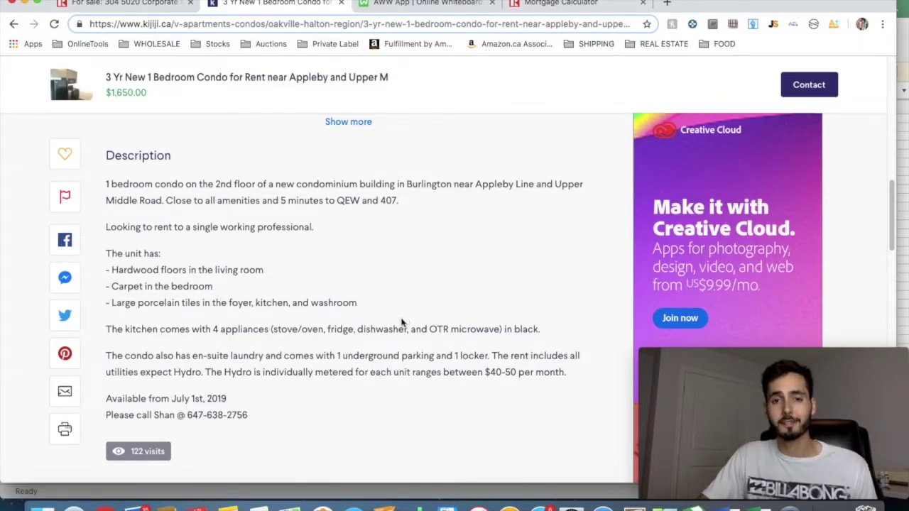
scroll(357, 316, "up", 2)
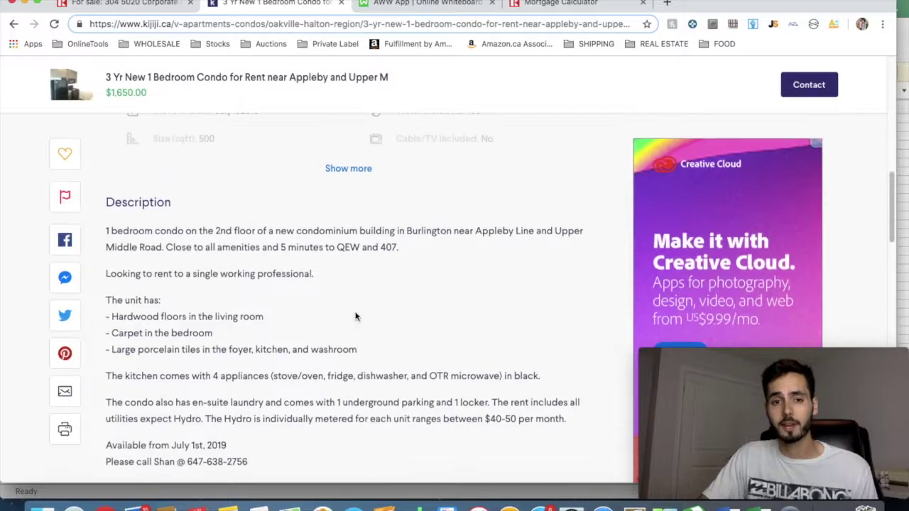
left_click(122, 5)
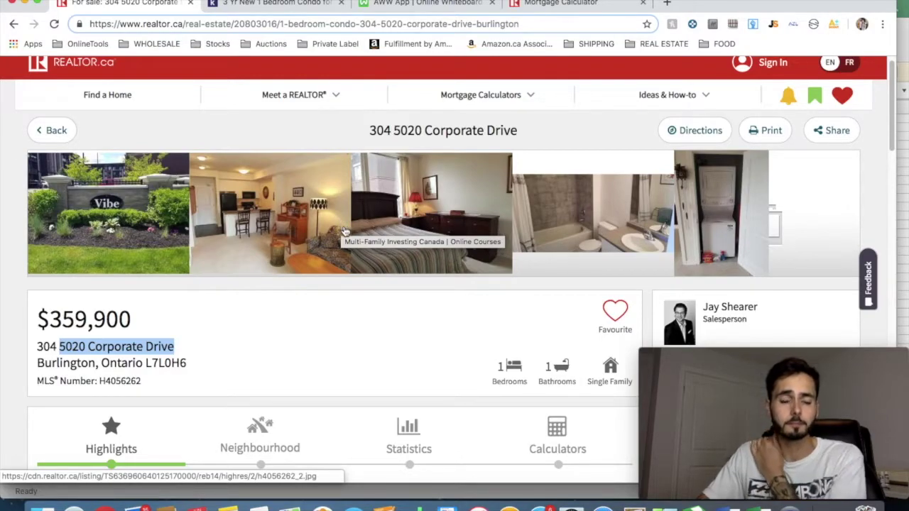
- Highlight the 5020 Corporate Drive address and the $359,900 price on Realtor.ca
left_click(89, 364)
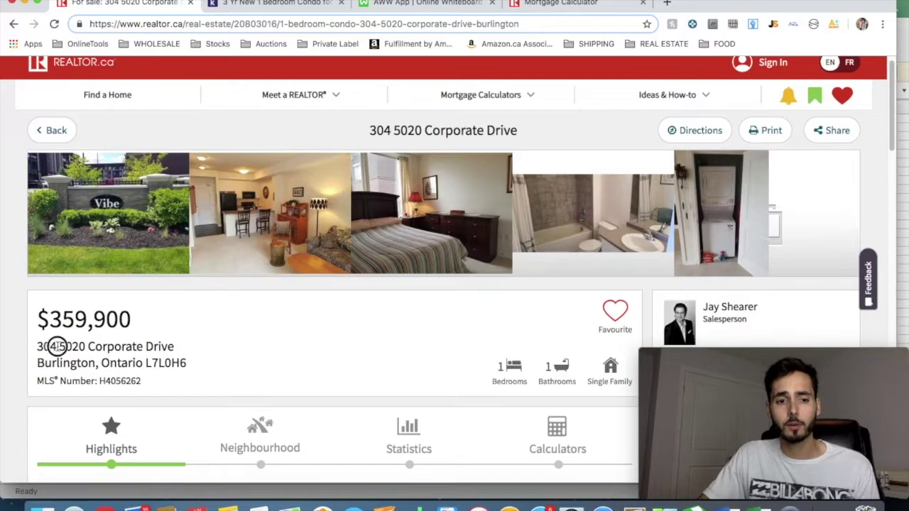
left_click_drag(59, 347, 182, 349)
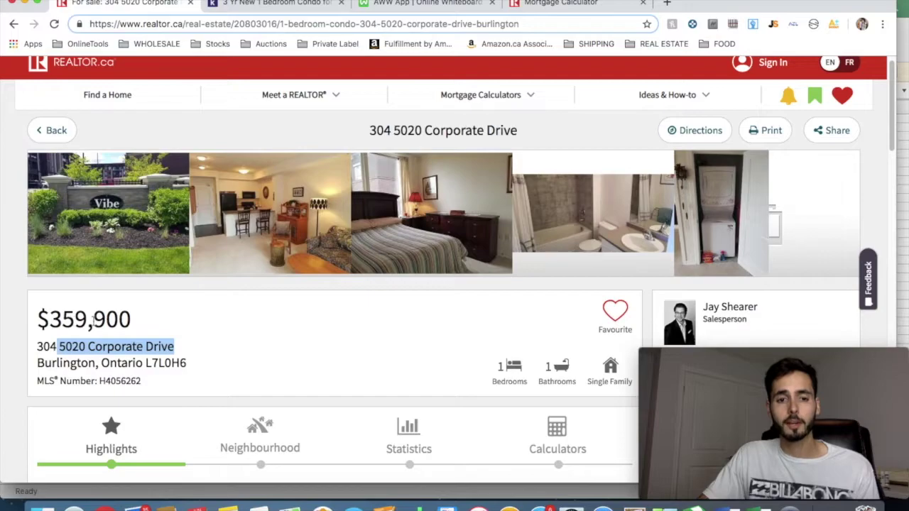
scroll(110, 322, "down", 1)
left_click_drag(50, 306, 145, 307)
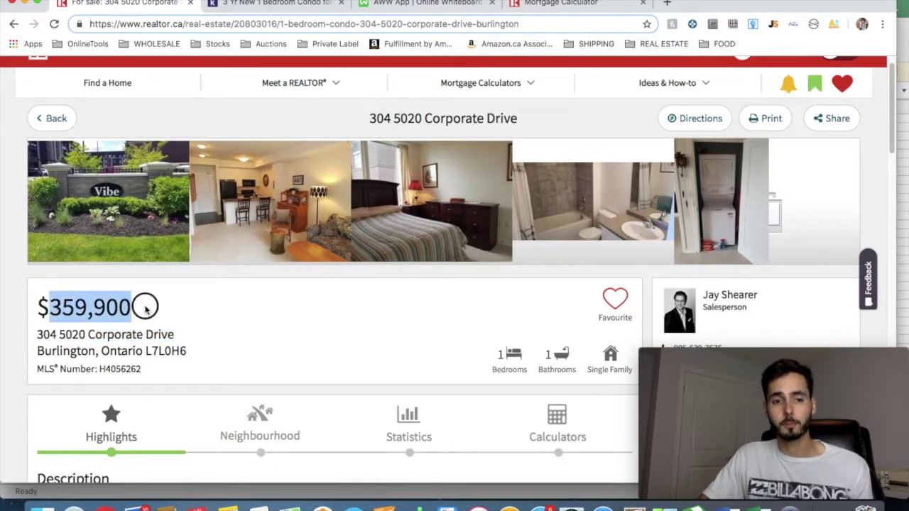
- Scroll to the Condo Information's $386.02 monthly fees, then switch to the Cash Flow spreadsheet
scroll(196, 315, "down", 5)
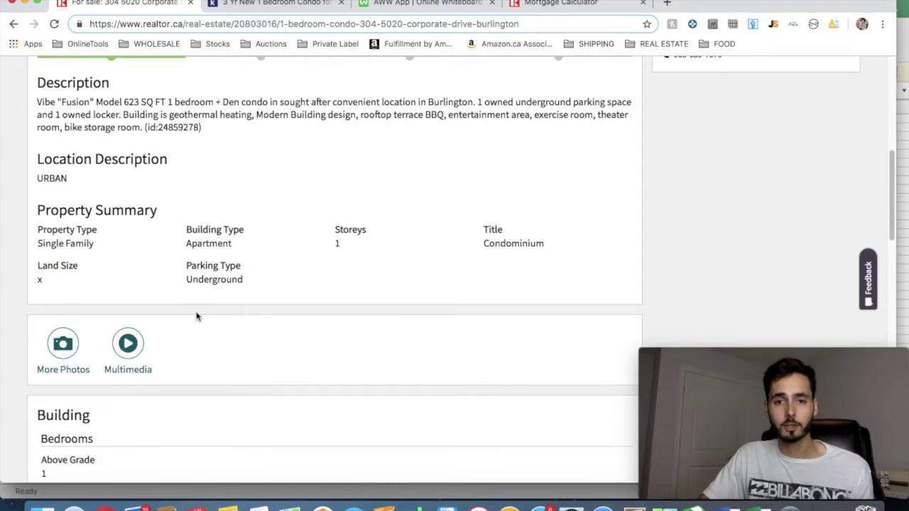
scroll(197, 317, "down", 4)
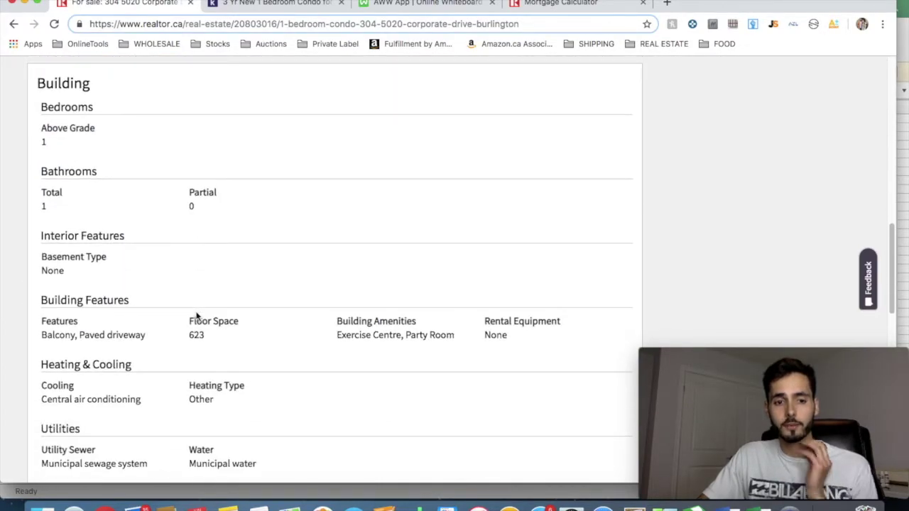
scroll(196, 316, "down", 5)
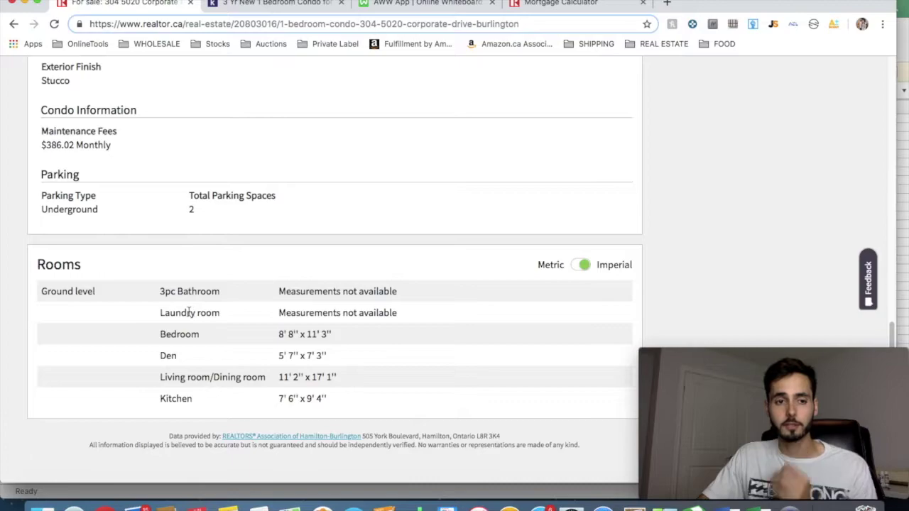
scroll(102, 229, "up", 1)
key("super+Tab")
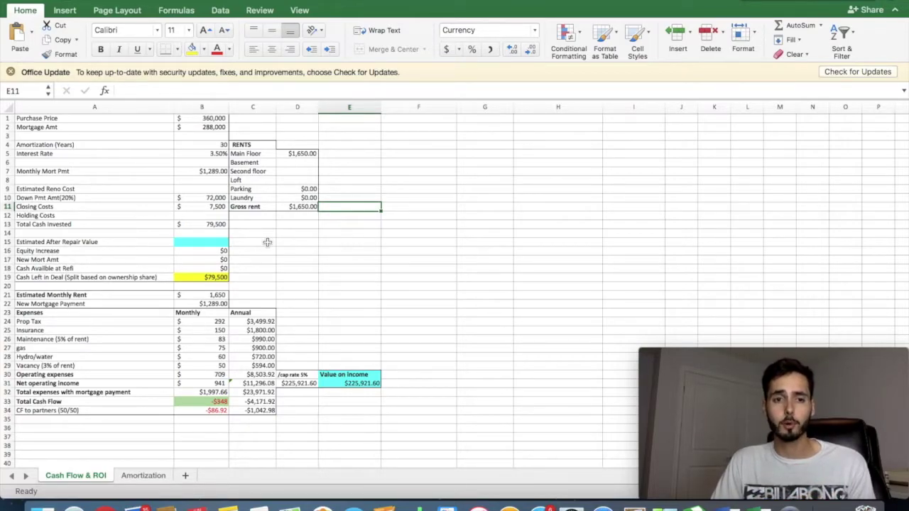
left_click(121, 119)
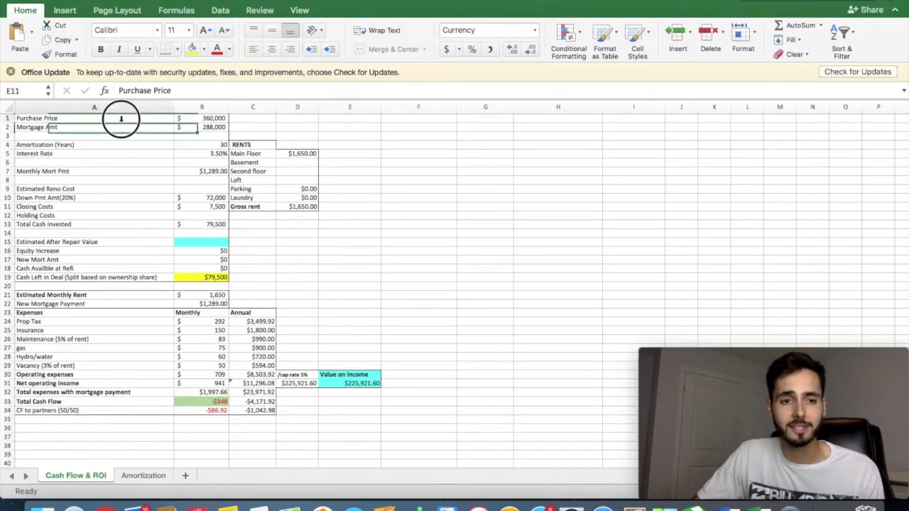
left_click_drag(120, 118, 206, 119)
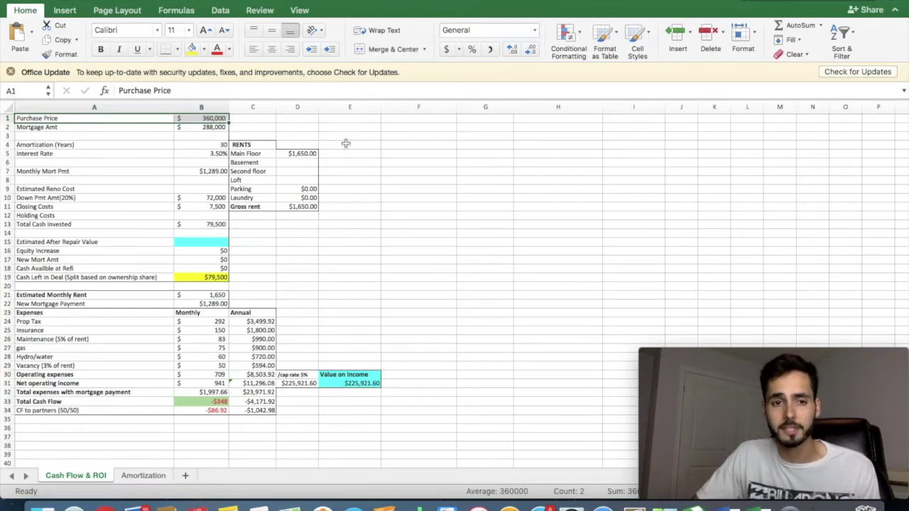
left_click_drag(121, 126, 213, 132)
left_click(223, 198)
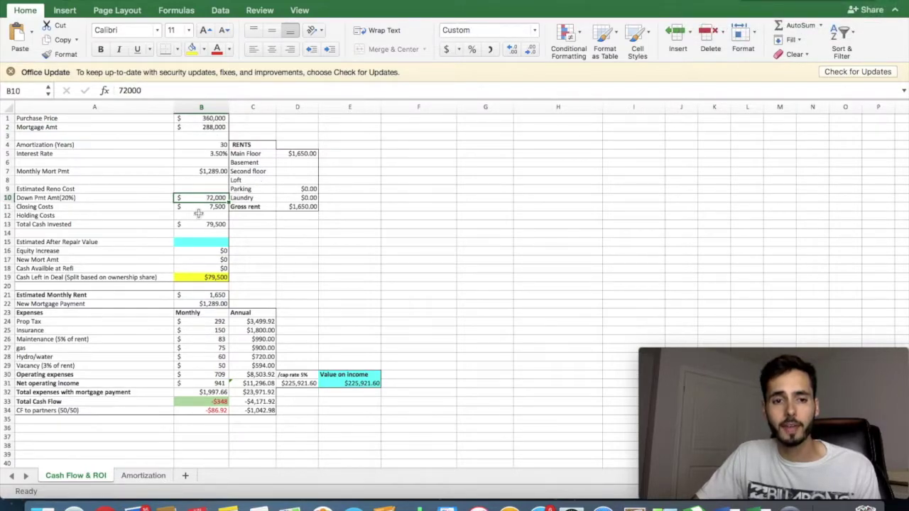
left_click(213, 128)
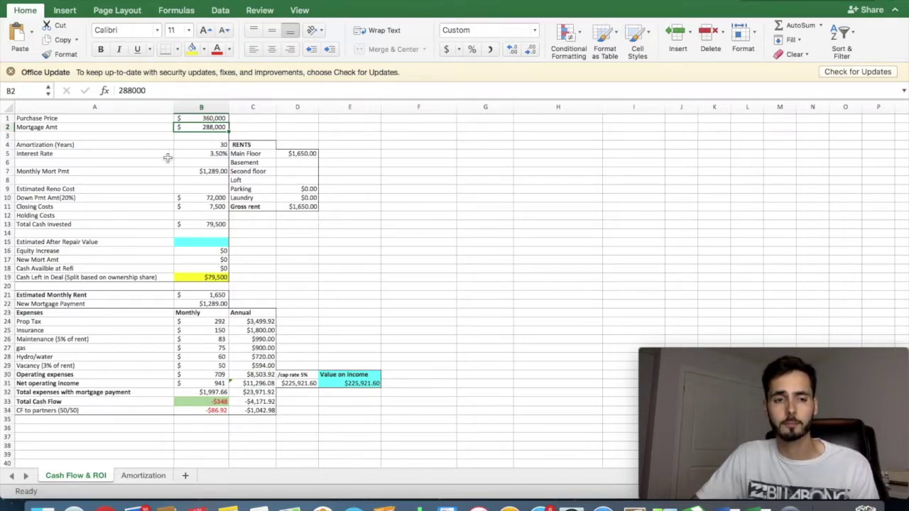
left_click(184, 146)
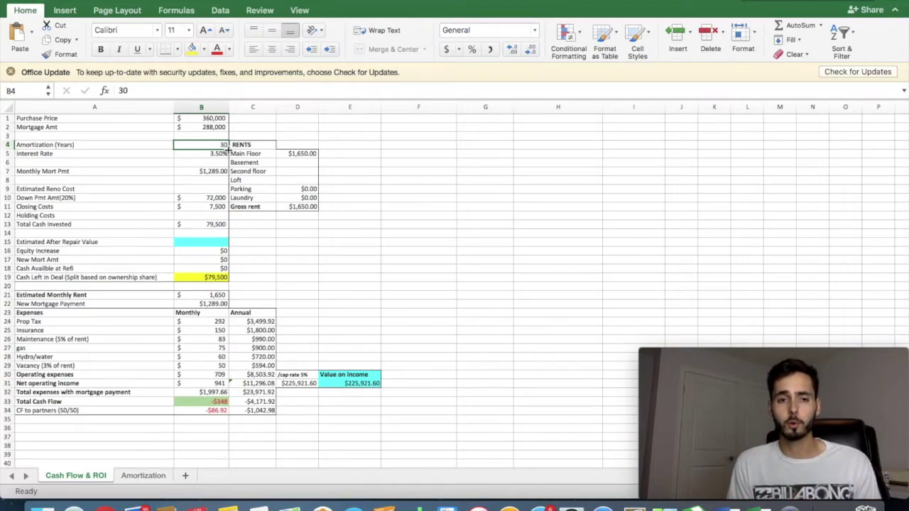
left_click(223, 154)
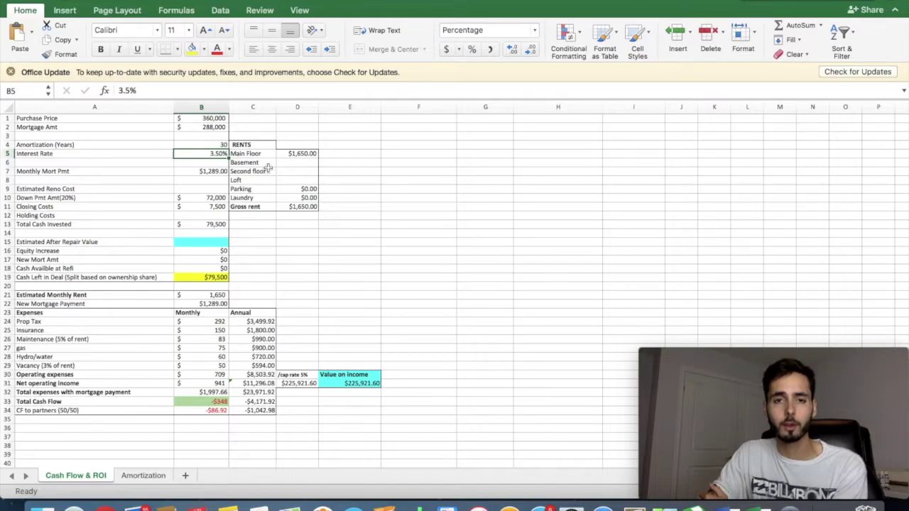
type("3.39")
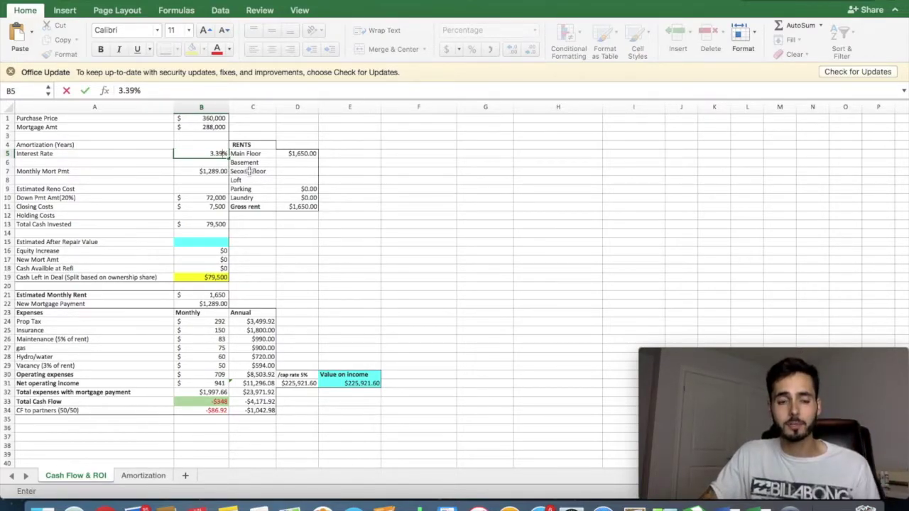
- Confirm the 3.39% interest rate and enter the calculator's $1,272 monthly mortgage payment
left_click(348, 231)
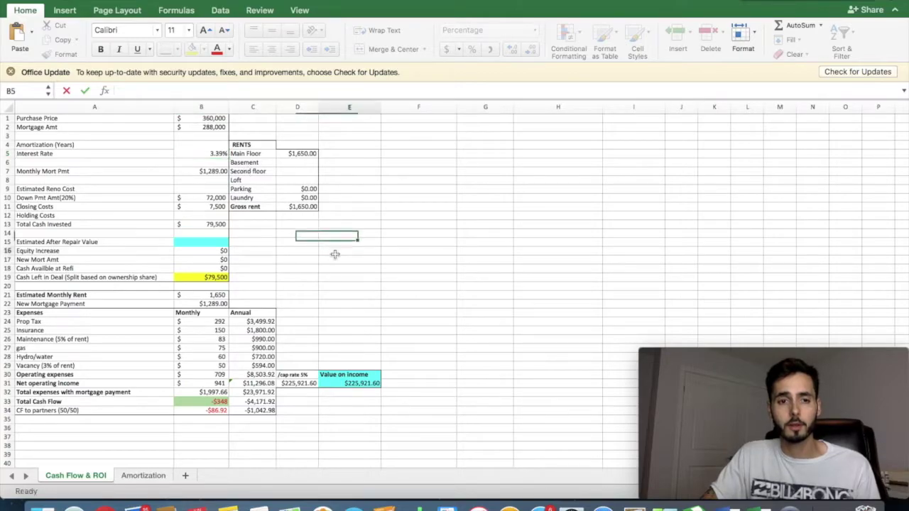
left_click(350, 250)
left_click(217, 172)
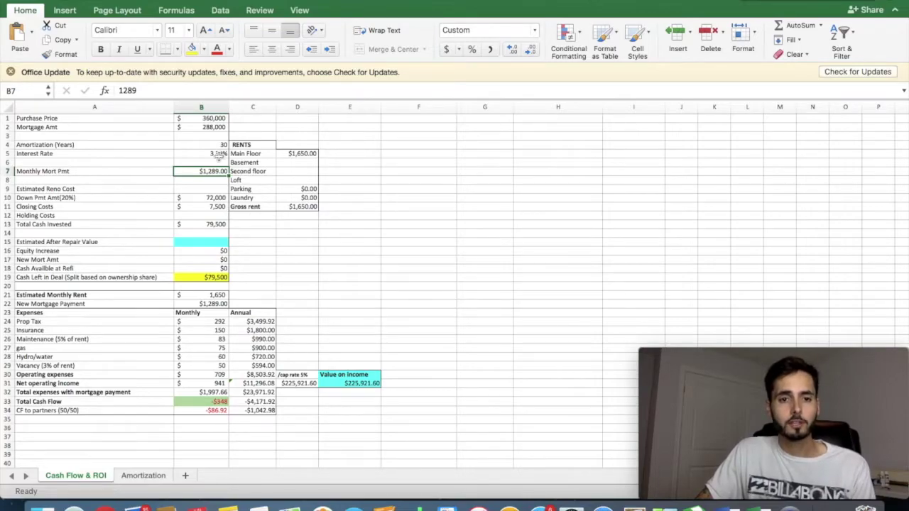
left_click(107, 509)
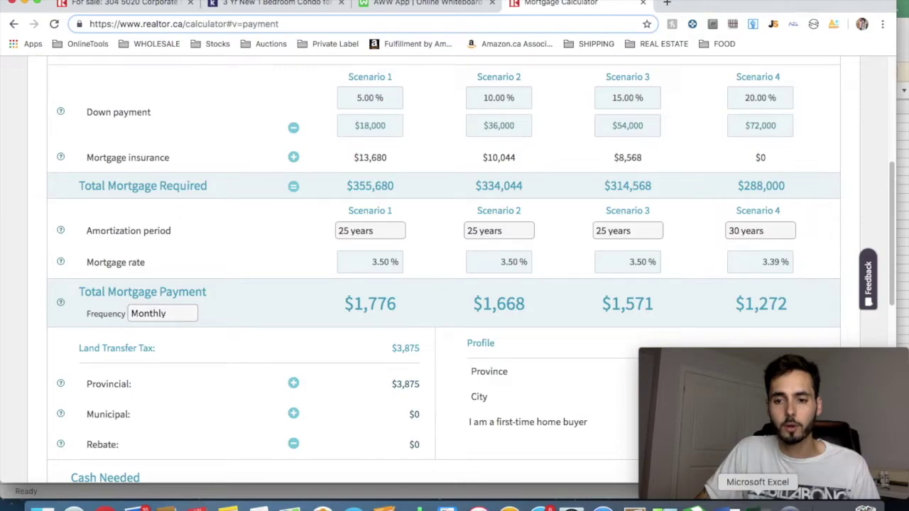
left_click(757, 508)
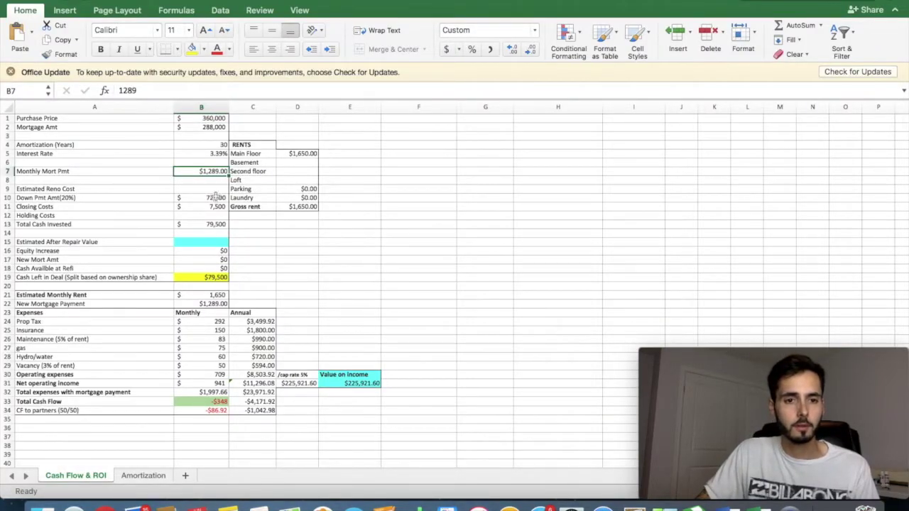
type("1,2")
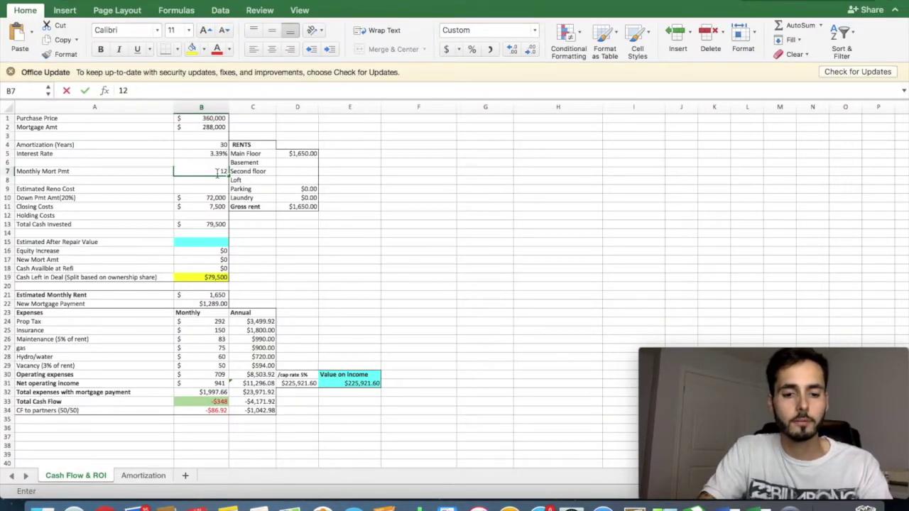
type("72")
left_click(325, 321)
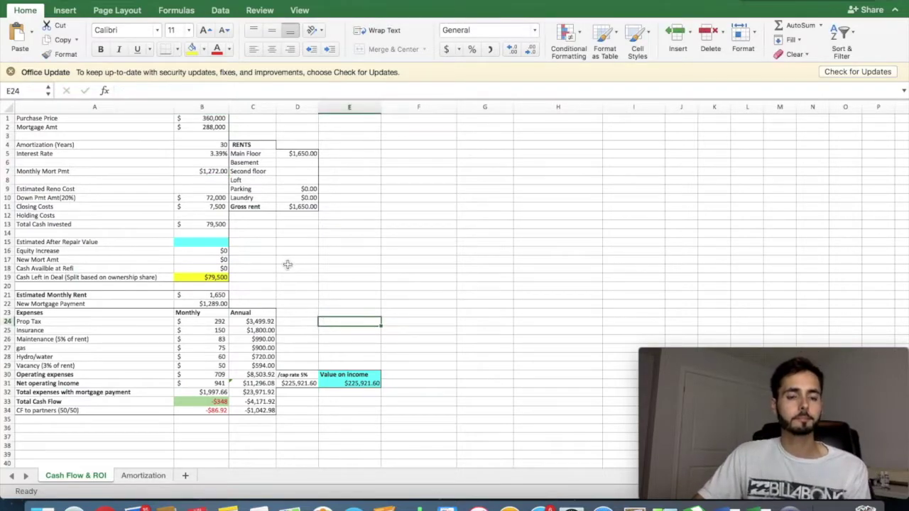
left_click(211, 207)
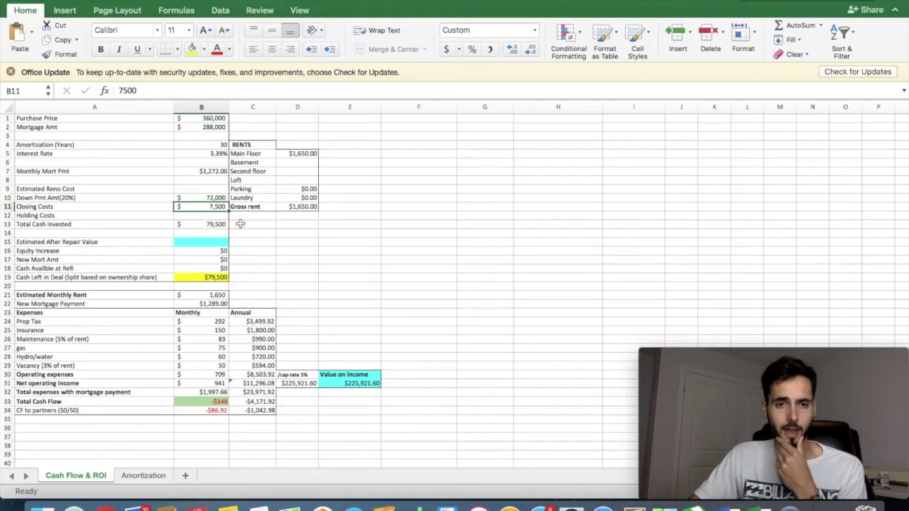
left_click(217, 224)
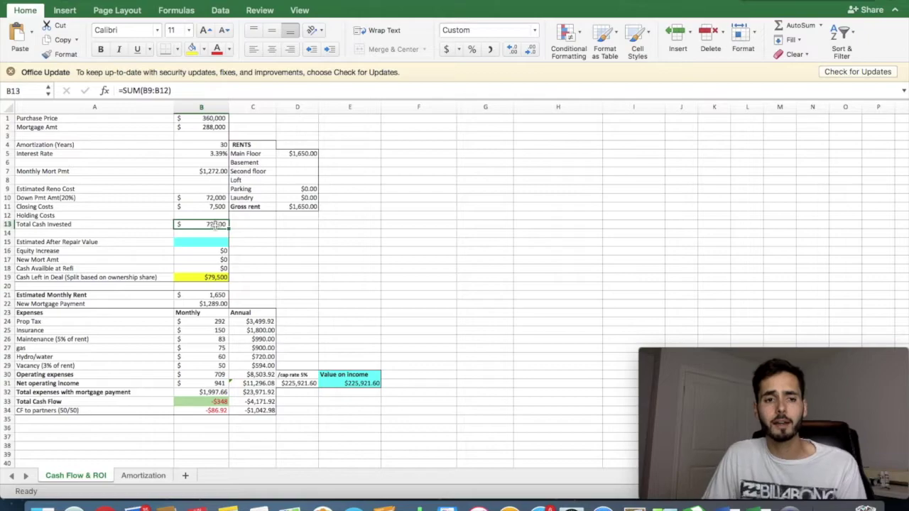
left_click_drag(128, 218, 206, 215)
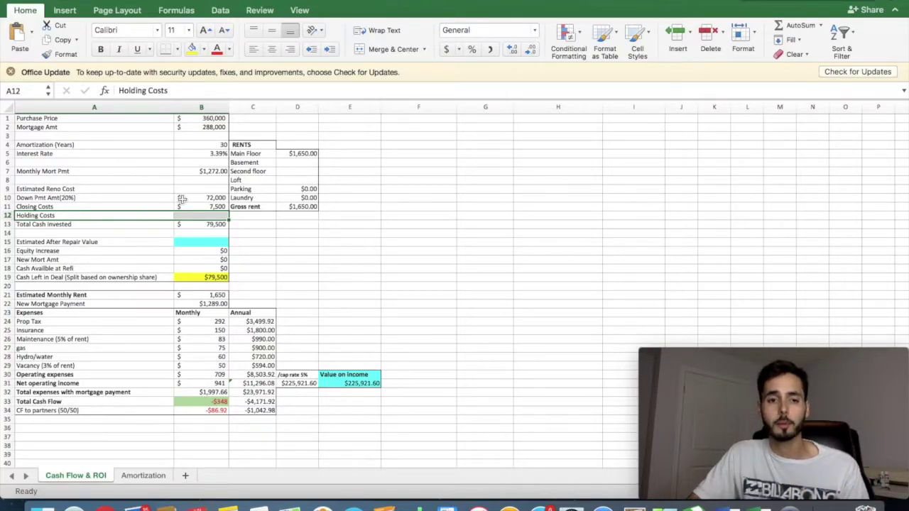
left_click(247, 223)
left_click(219, 216)
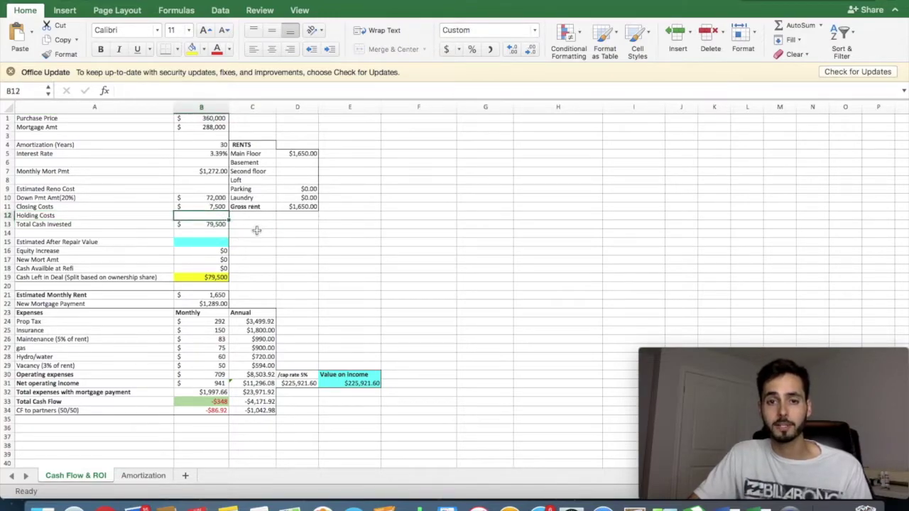
left_click(255, 233)
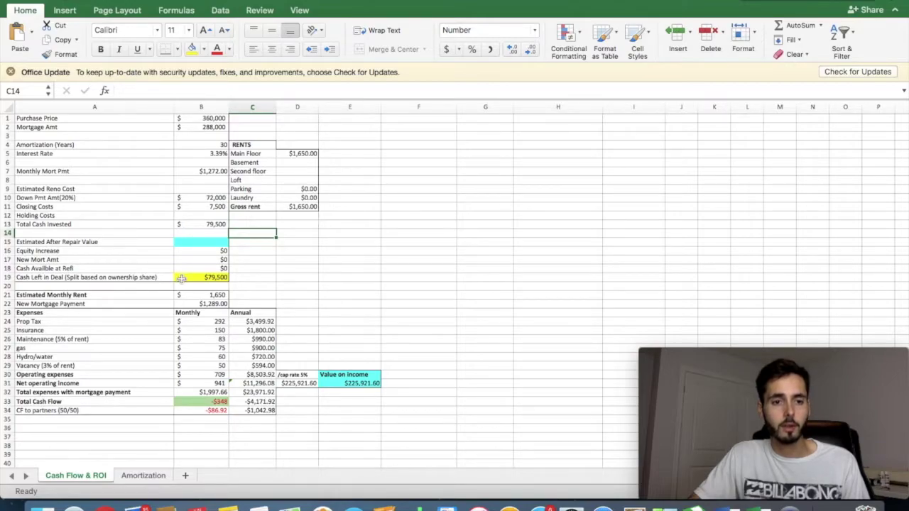
left_click_drag(146, 277, 206, 277)
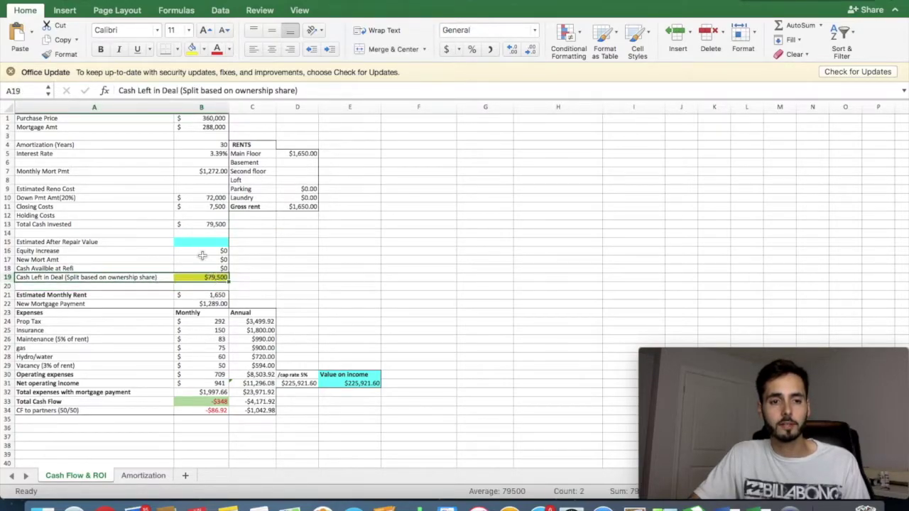
left_click(251, 278)
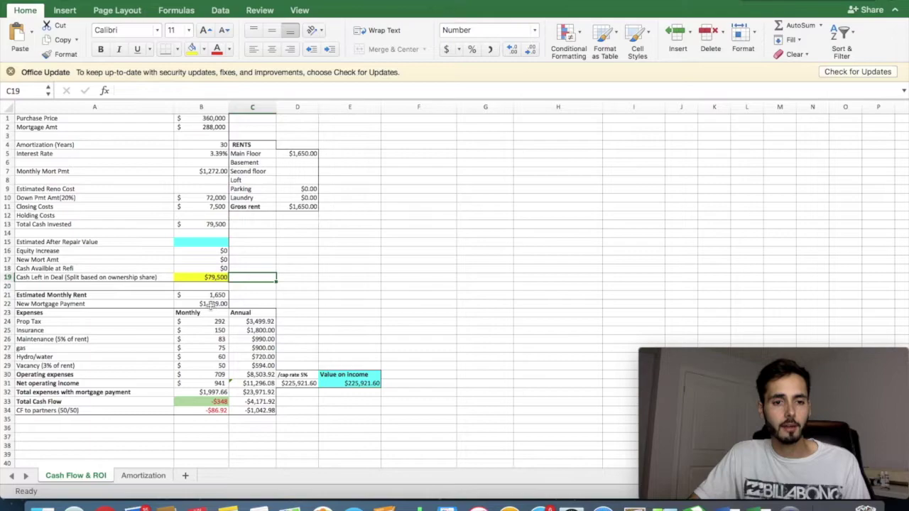
- Enter 1272 as the new mortgage payment in B22, lifting cash flow to -$331, then return to Chrome
left_click(211, 304)
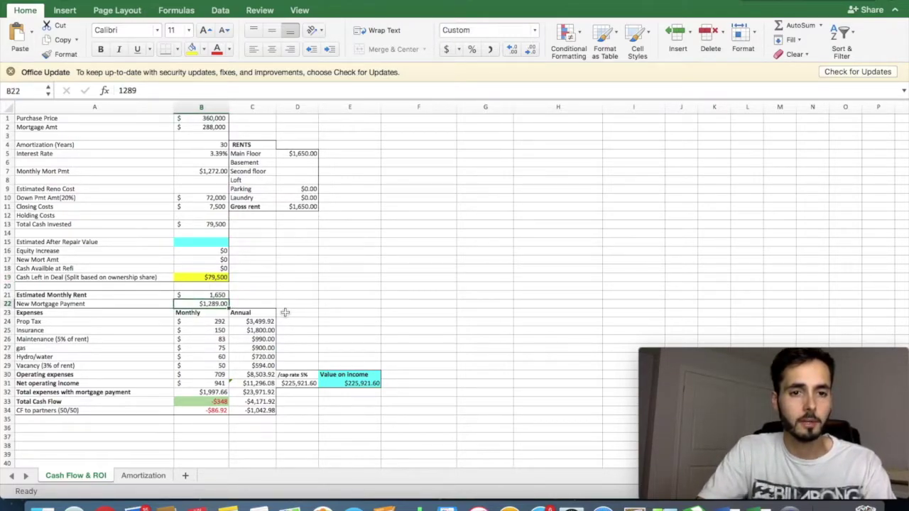
type("1272")
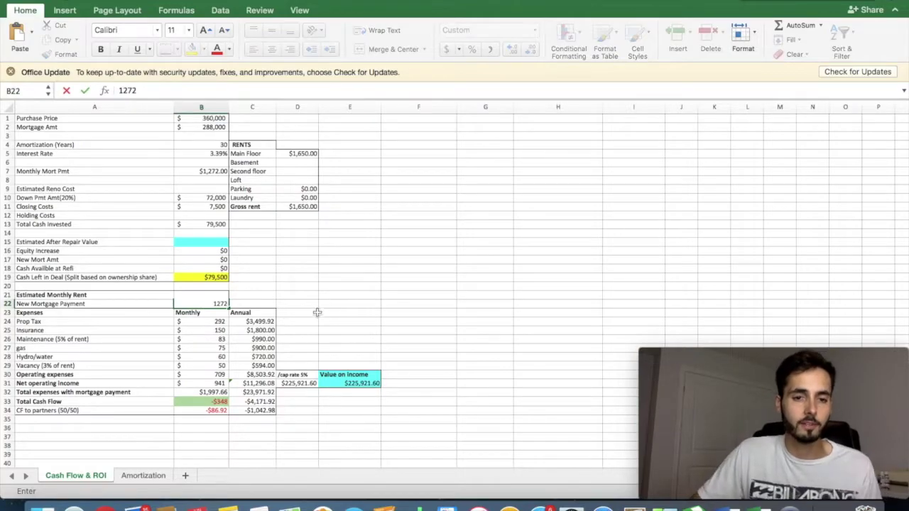
left_click(321, 296)
left_click(210, 295)
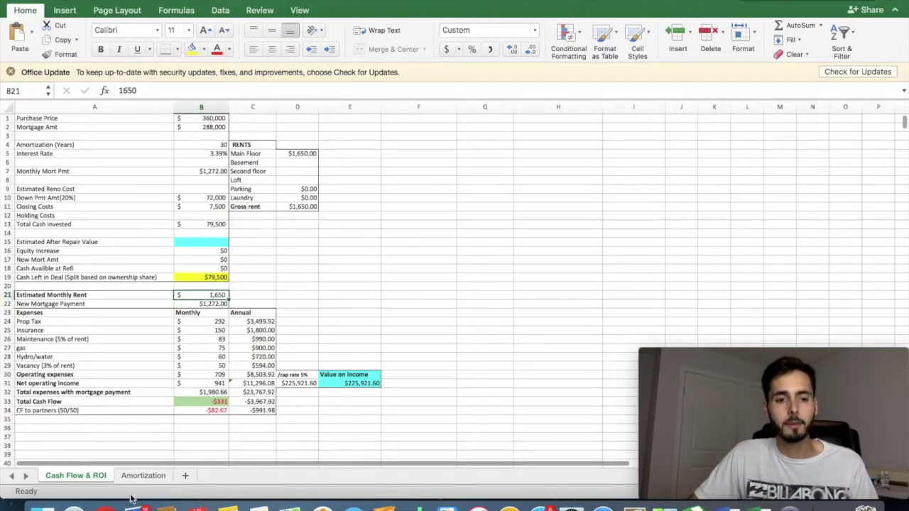
left_click(105, 506)
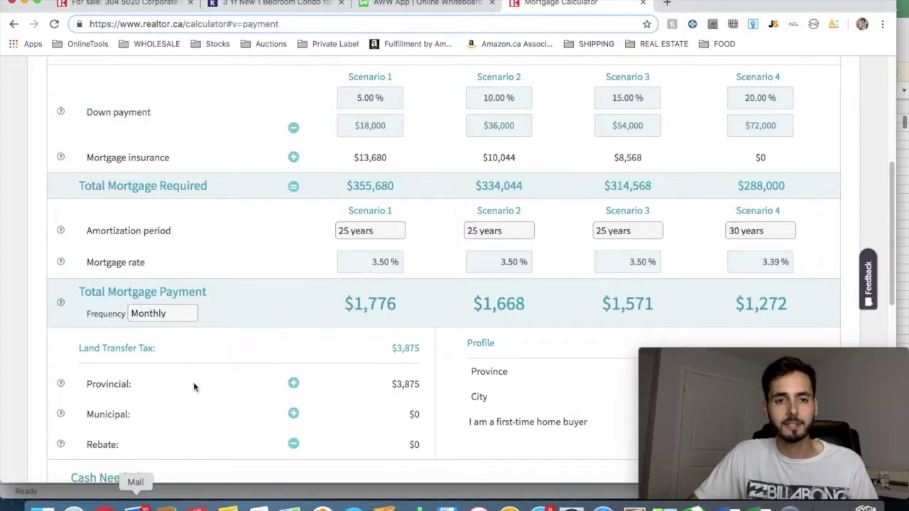
- Confirm the Kijiji listing's $1,650 rent matches the estimated monthly rent, then return to Excel
left_click(277, 4)
scroll(280, 188, "up", 10)
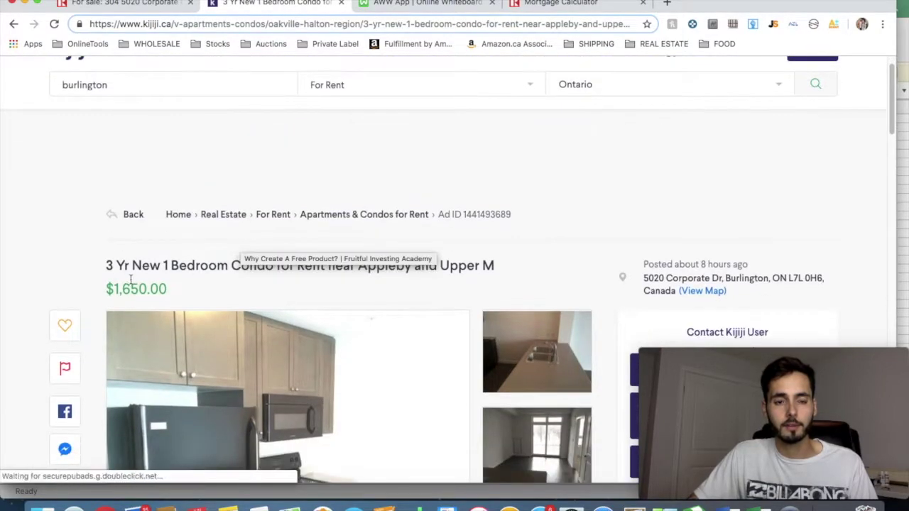
scroll(135, 275, "down", 2)
left_click_drag(108, 164, 148, 166)
left_click(142, 167)
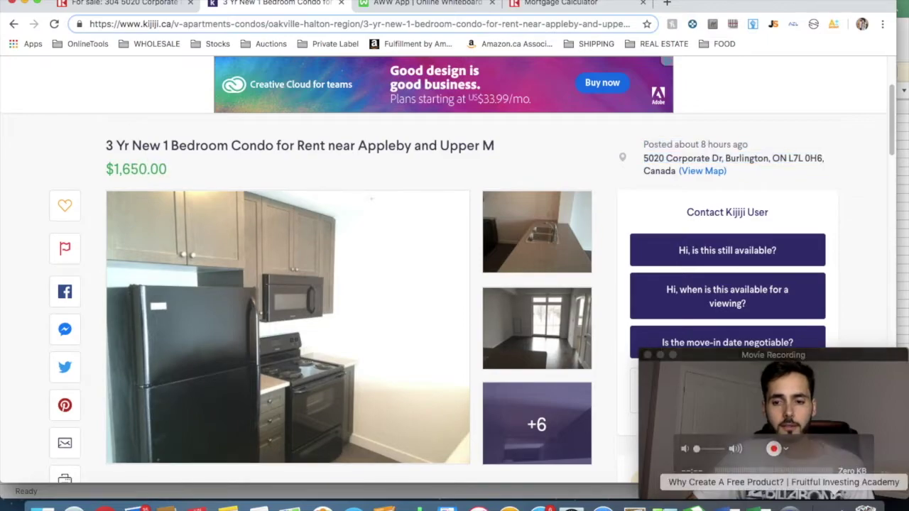
left_click(757, 507)
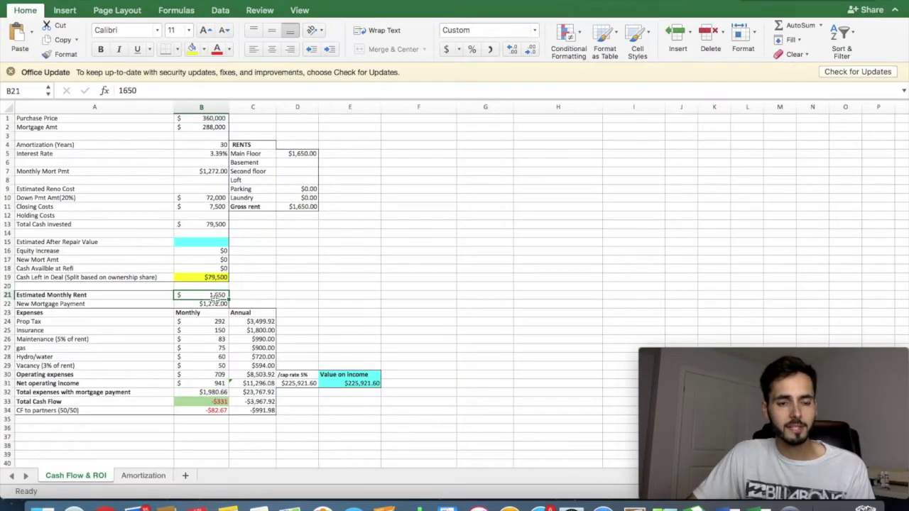
- Review the mortgage and property tax values and lower monthly insurance to 100
left_click(206, 304)
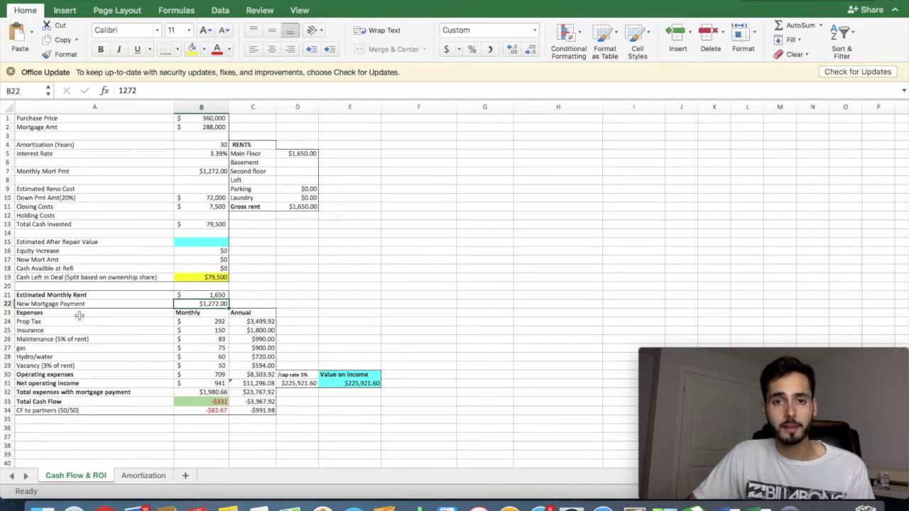
left_click(205, 322)
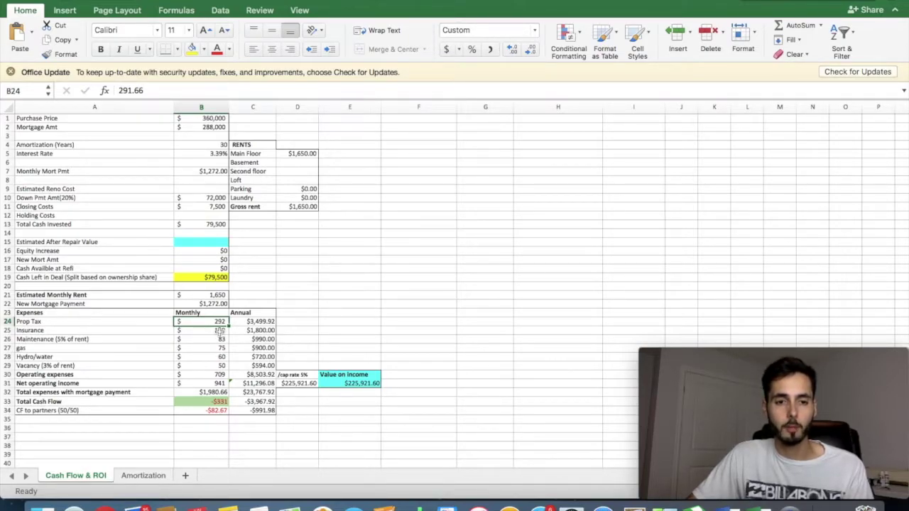
left_click(218, 332)
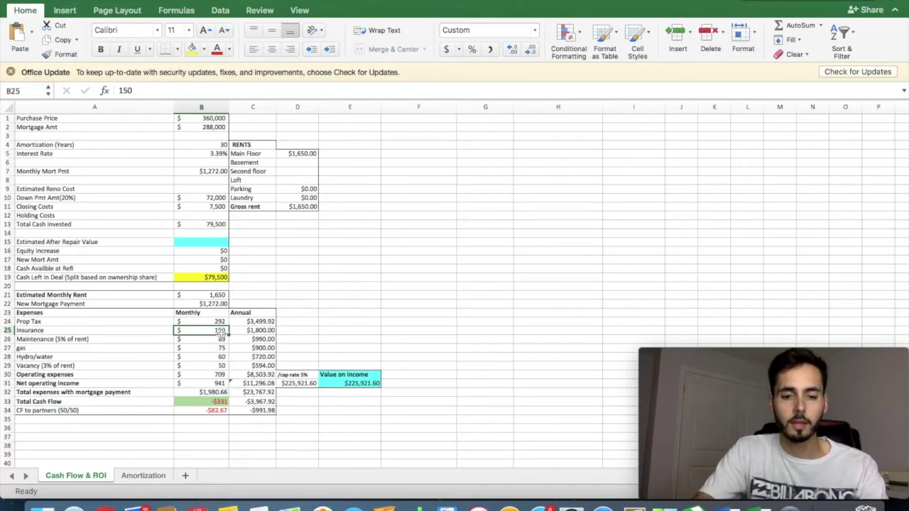
type("100")
key("Return")
left_click(302, 339)
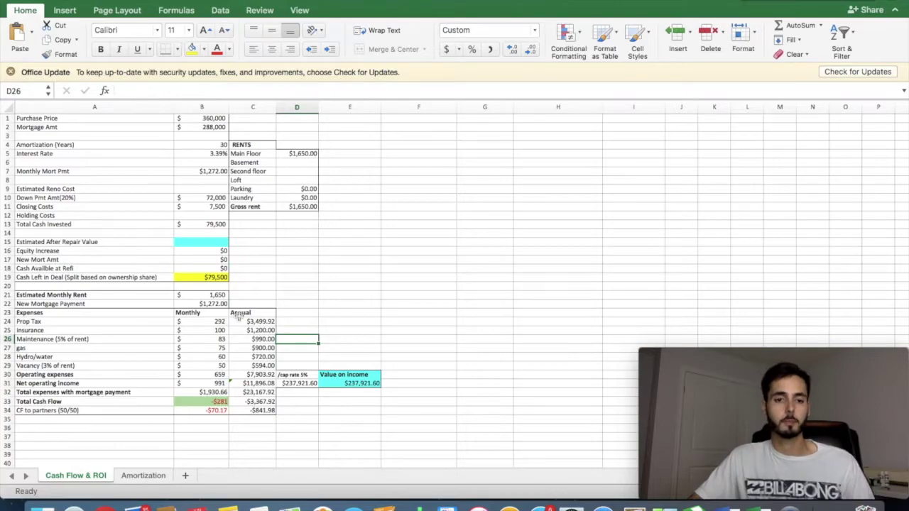
- Set monthly maintenance to 82.50, 5% of the $1,650 rent
key("Left")
key("Left")
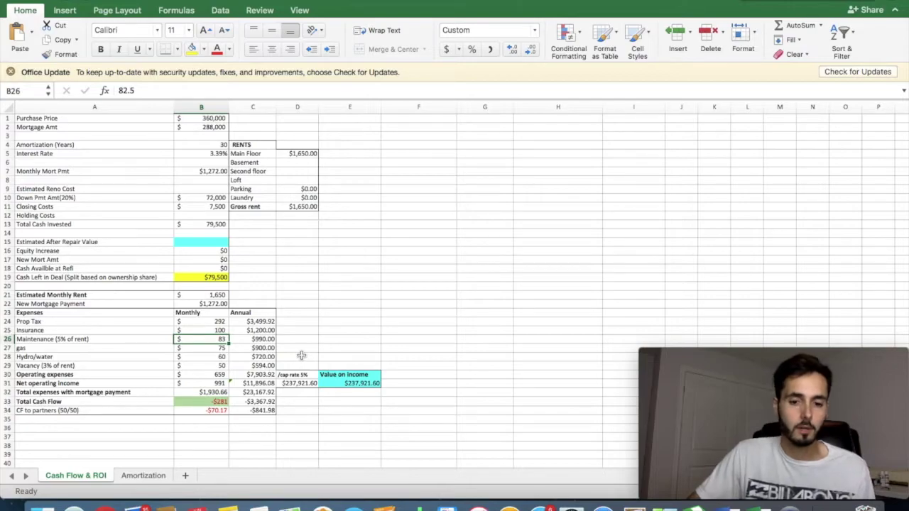
key("BackSpace")
type("82.50")
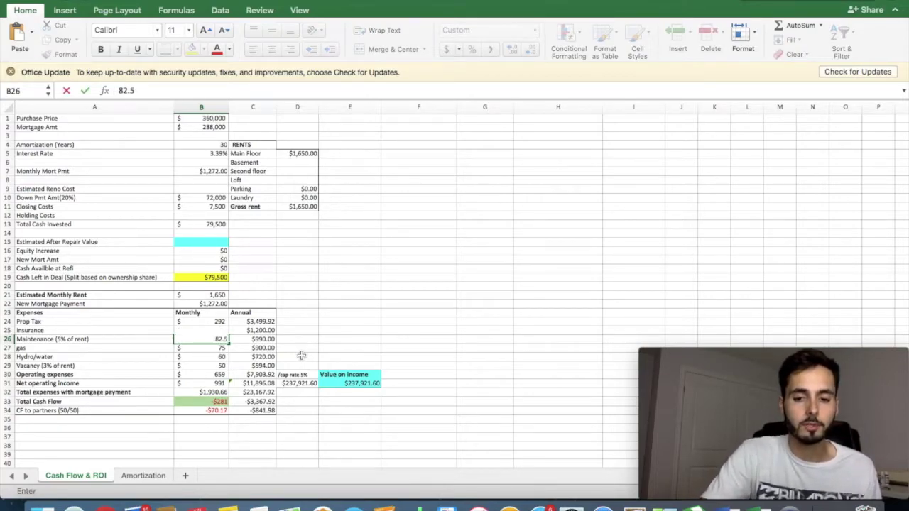
left_click(375, 347)
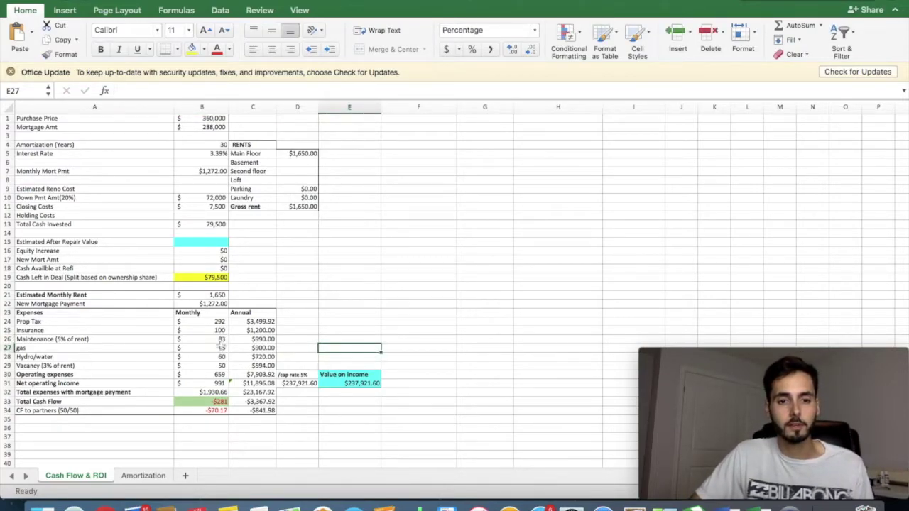
- Change hydro/water from 60 to 50, checking the gas, vacancy and operating expenses total
left_click(216, 348)
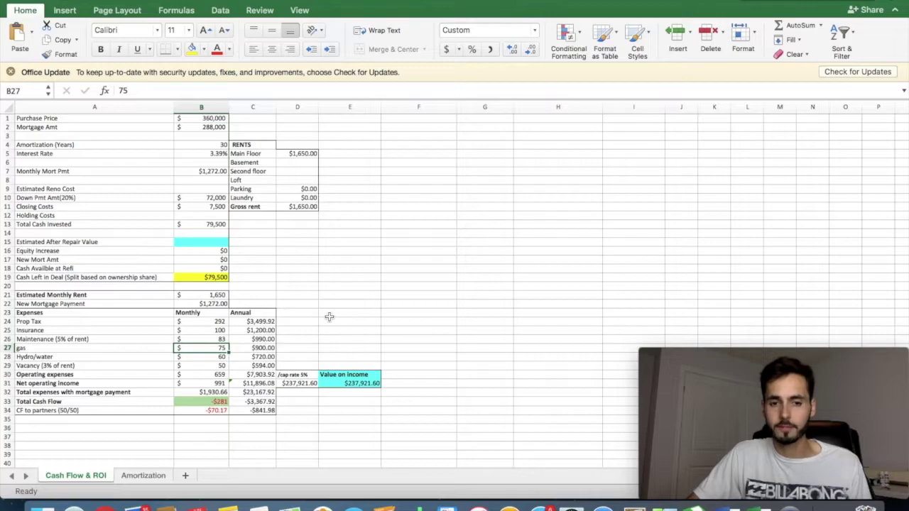
left_click(220, 357)
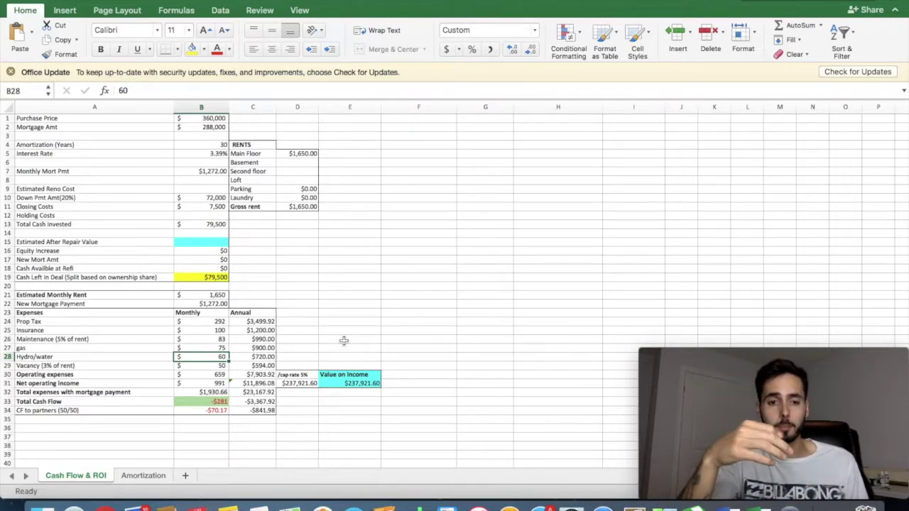
type("50")
left_click(348, 339)
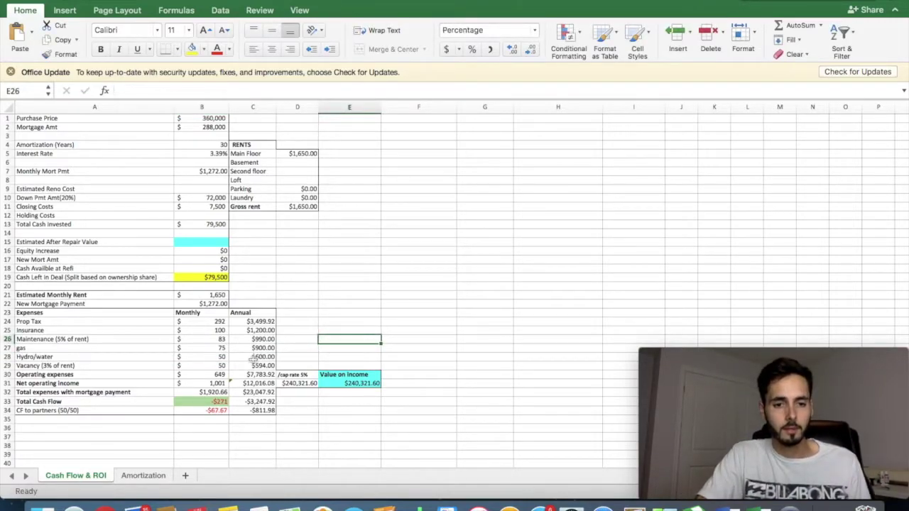
left_click(223, 366)
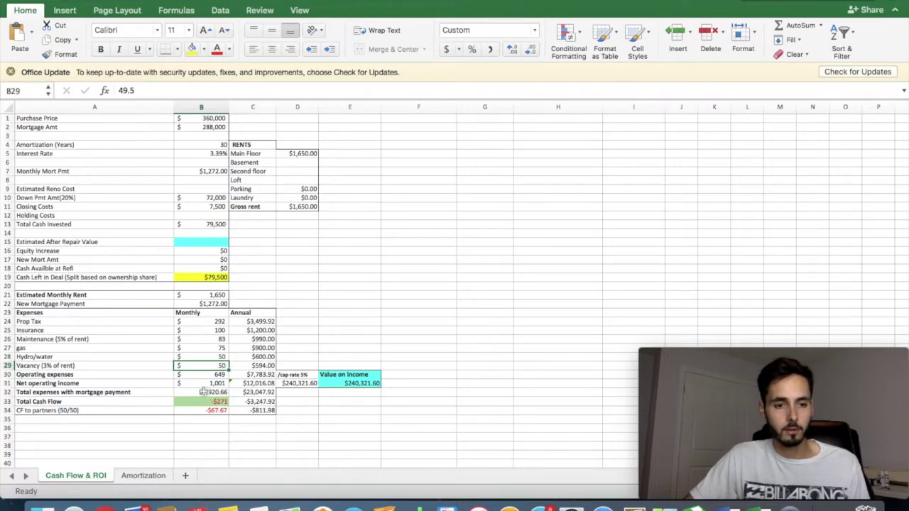
left_click(211, 376)
left_click_drag(218, 321, 223, 367)
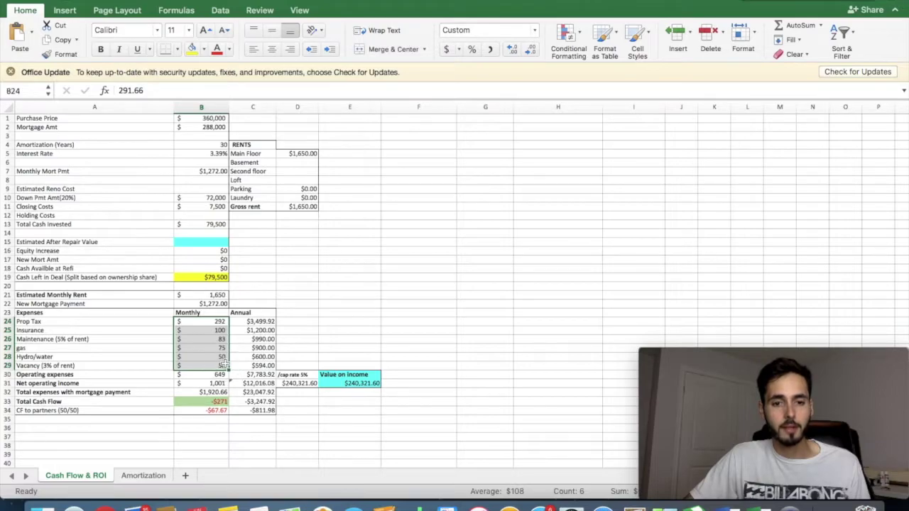
left_click(220, 377)
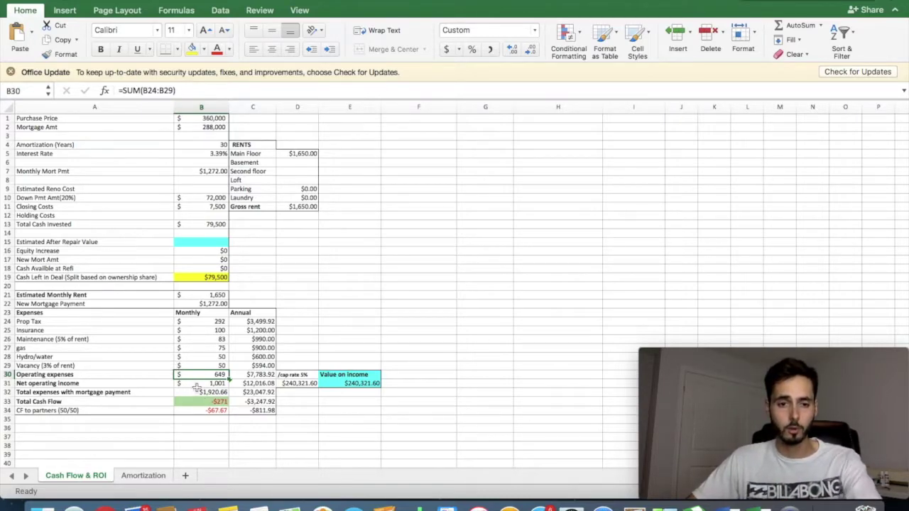
left_click(213, 384)
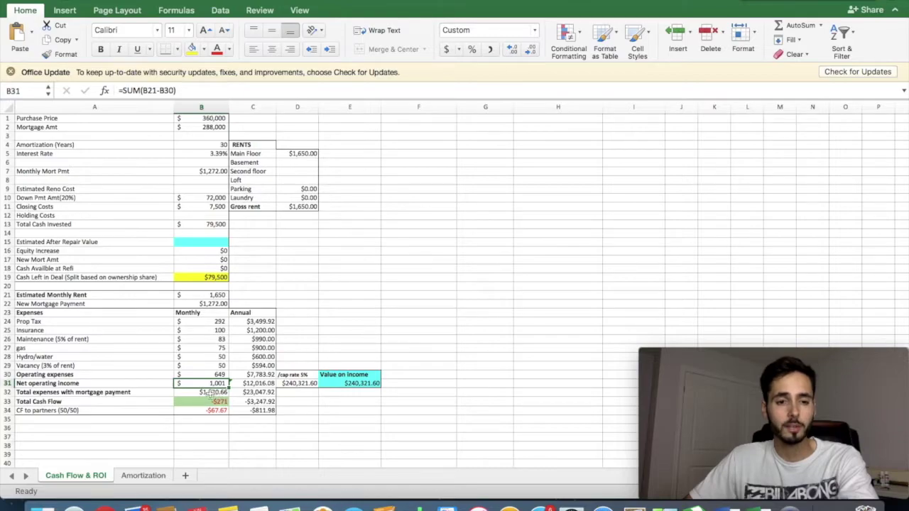
left_click(207, 393)
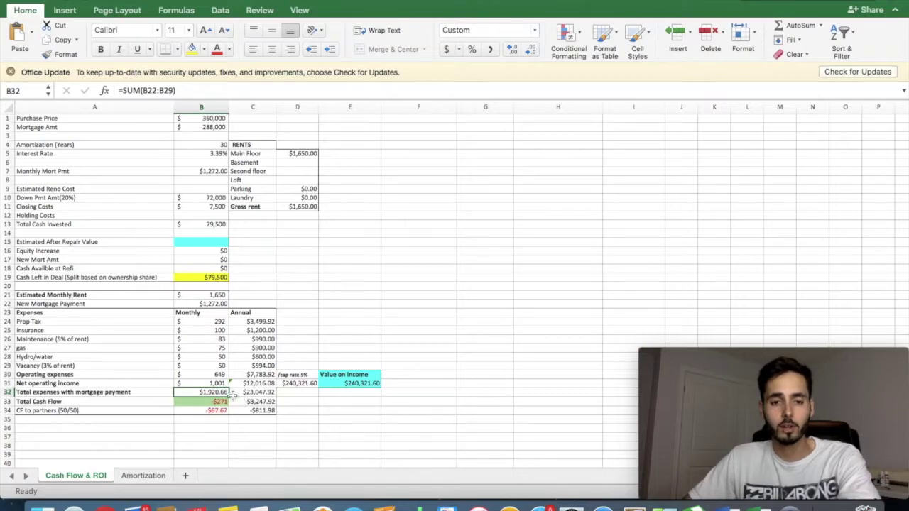
- Select the $386.02 maintenance fee on the Realtor.ca listing, then return to Excel
left_click(105, 509)
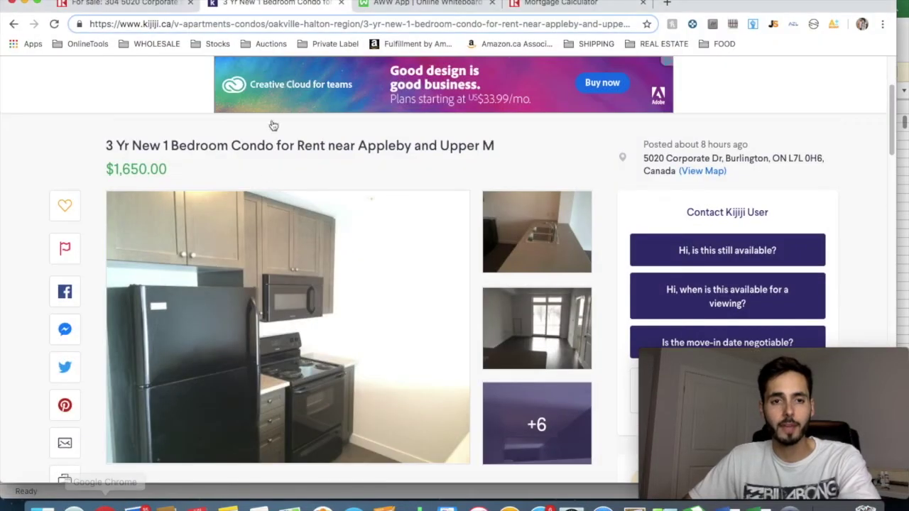
left_click(110, 5)
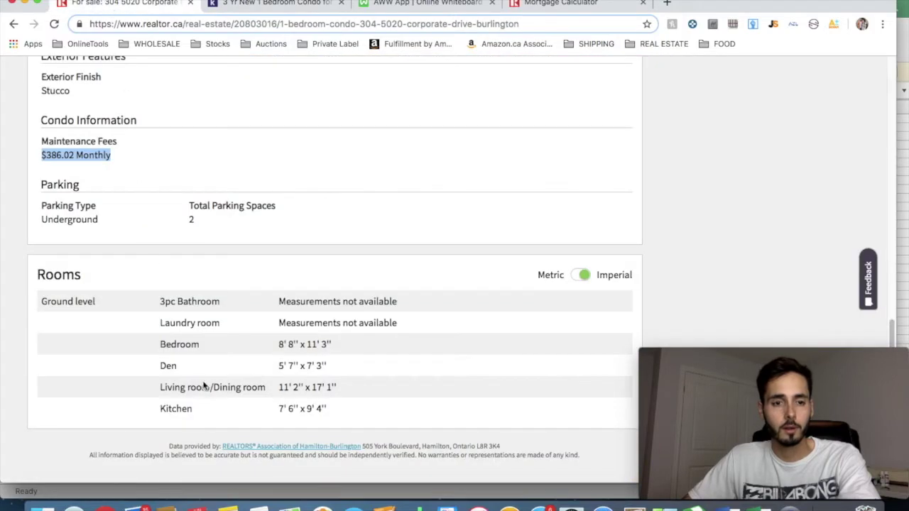
left_click_drag(46, 155, 74, 155)
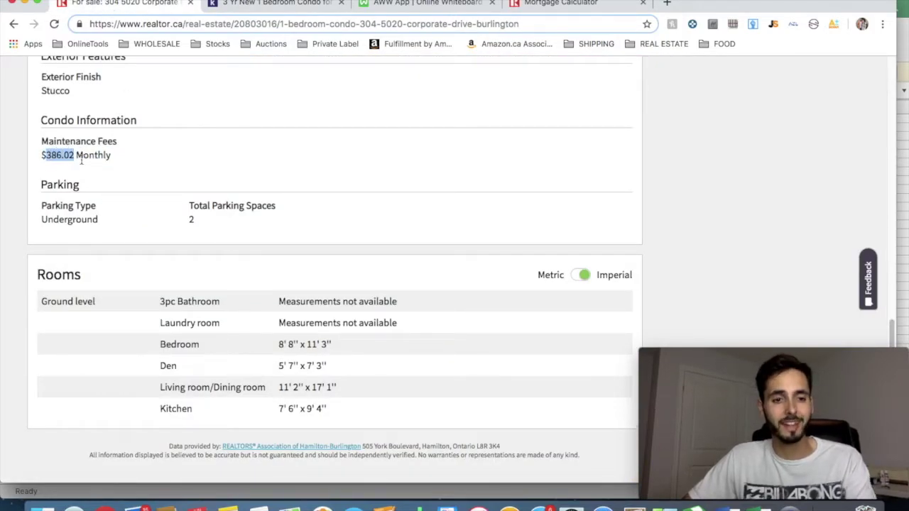
left_click(757, 506)
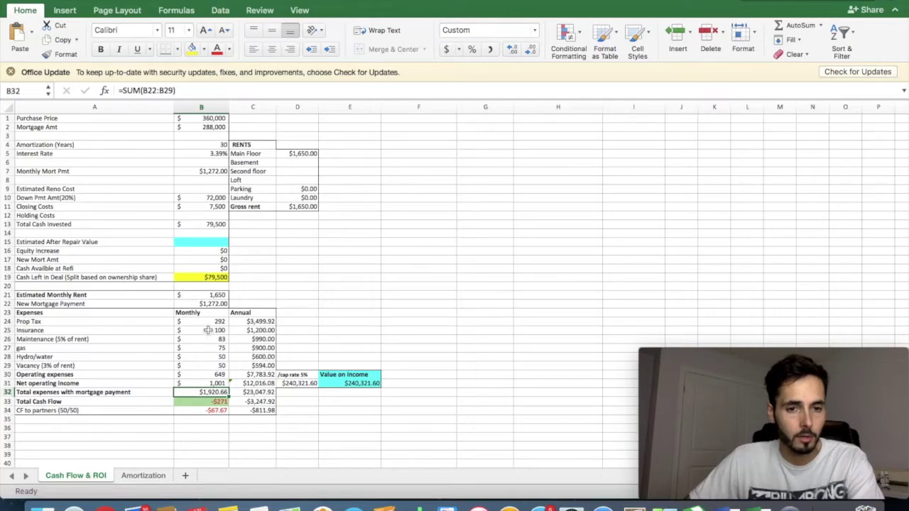
- Enter 469.02 as monthly maintenance to include the condo fee, dropping cash flow to -$657
left_click(418, 268)
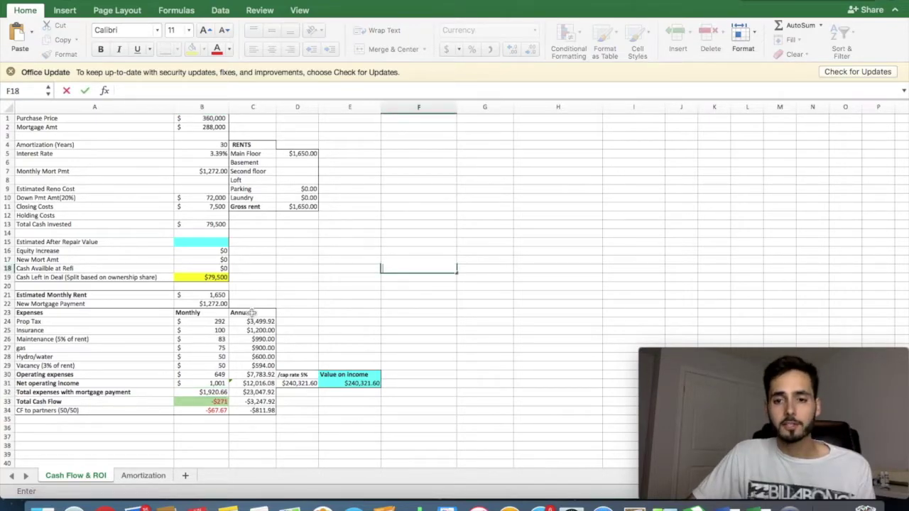
left_click(208, 340)
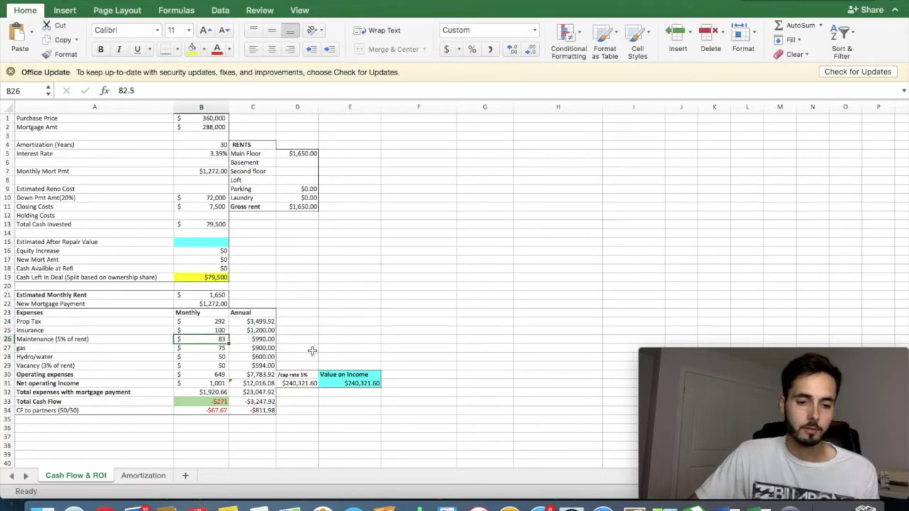
type("46")
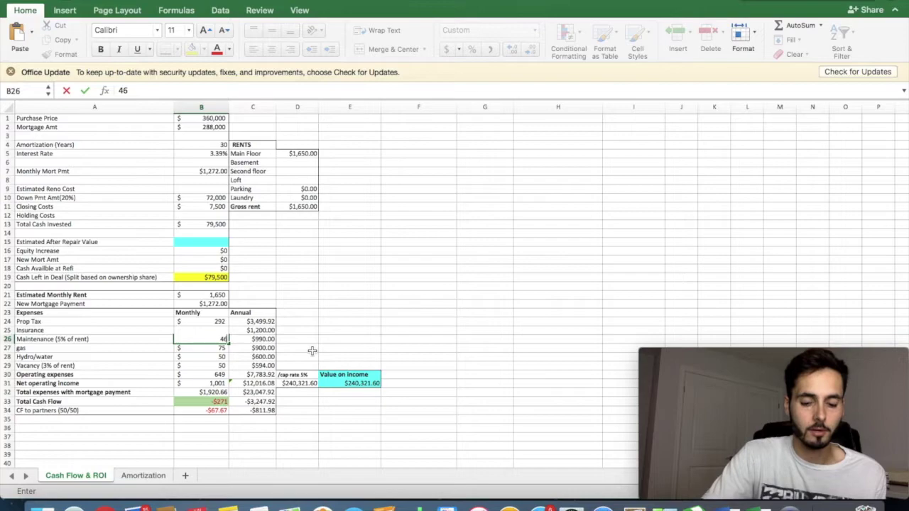
type("9.02")
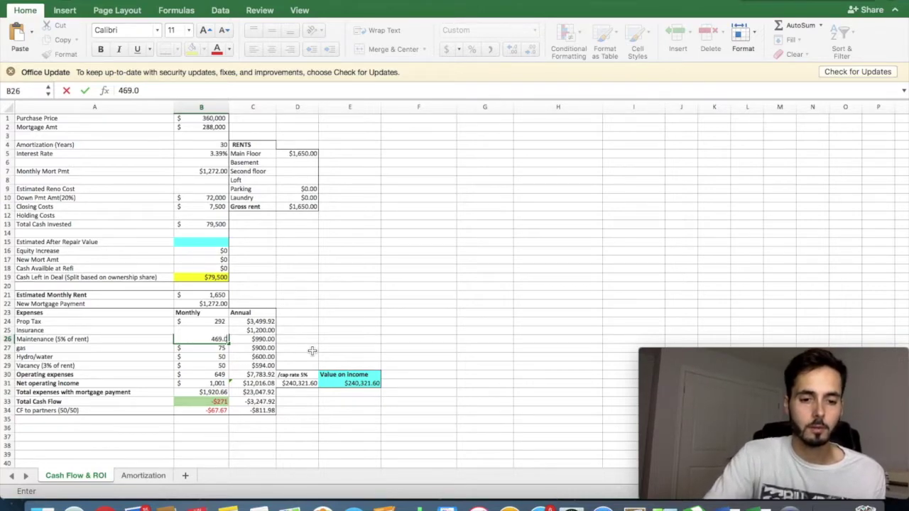
left_click(360, 323)
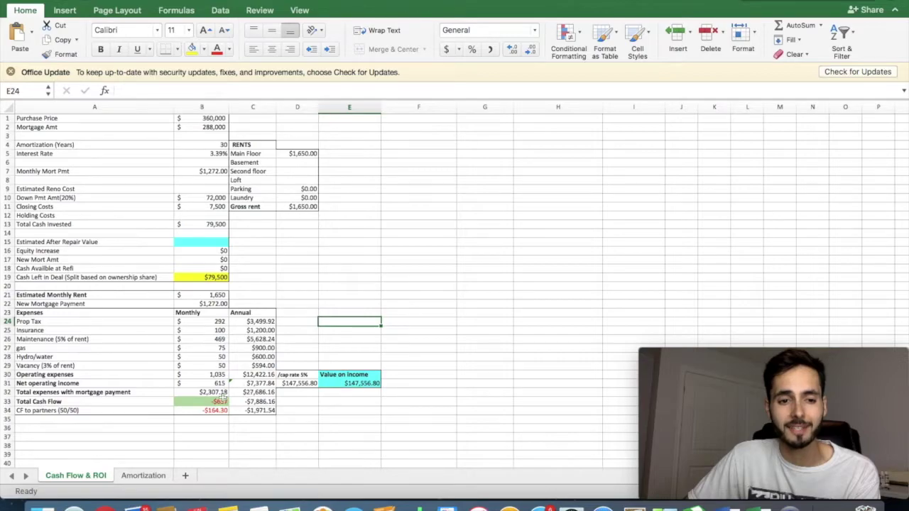
left_click_drag(99, 401, 223, 405)
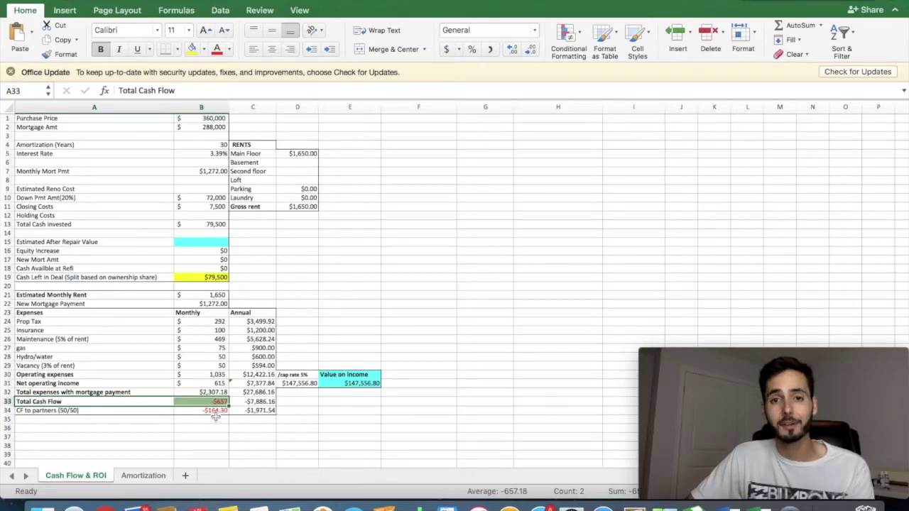
left_click(145, 475)
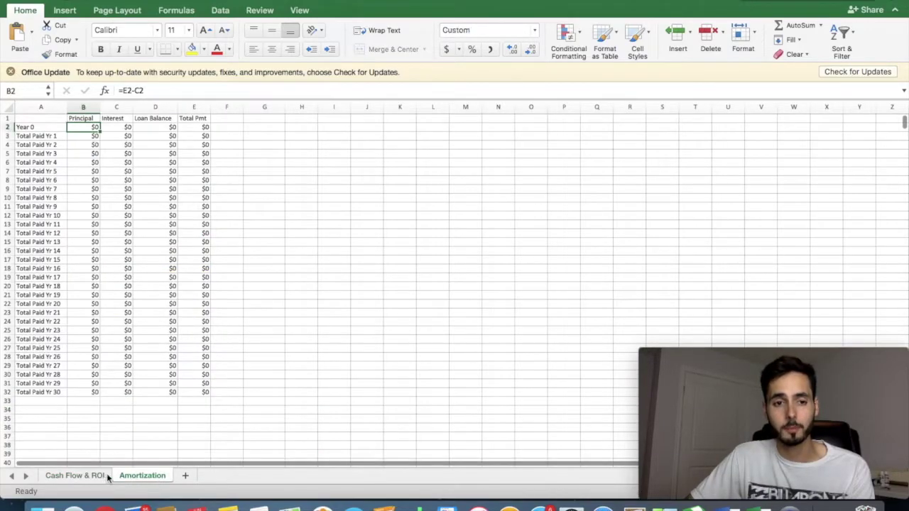
left_click(111, 475)
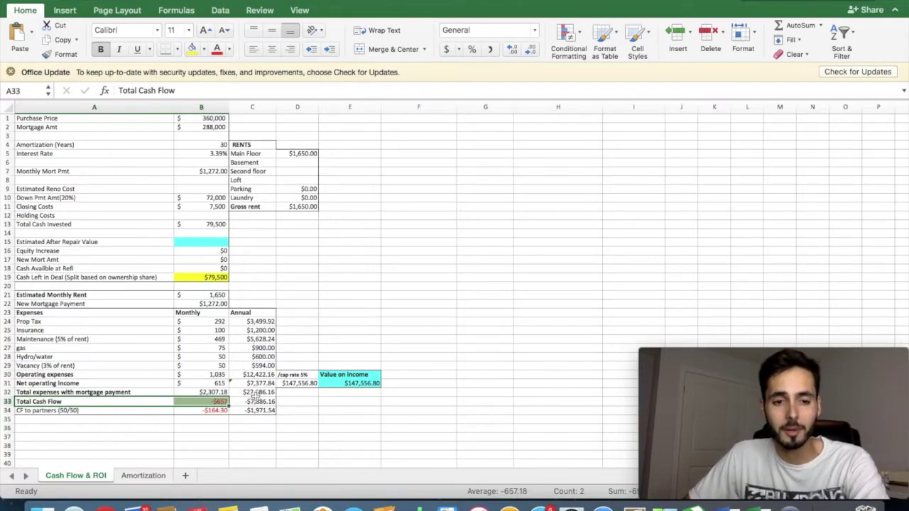
left_click(224, 426)
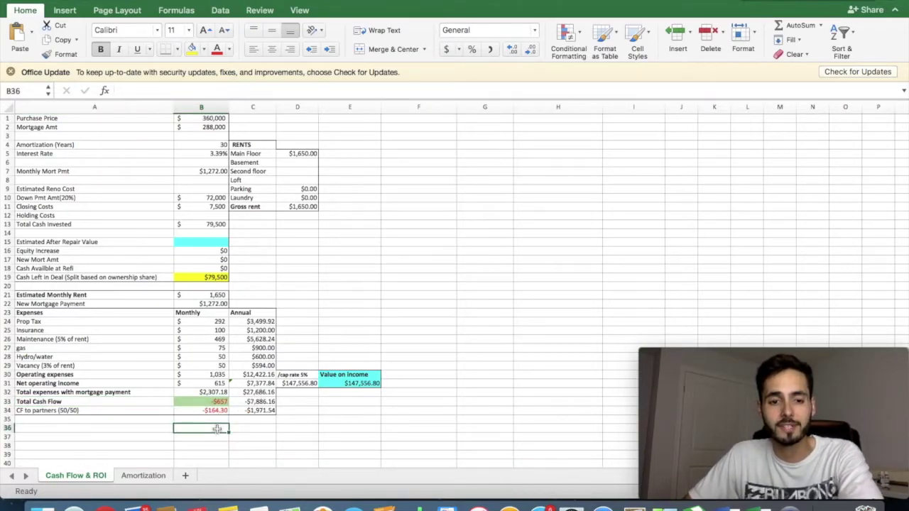